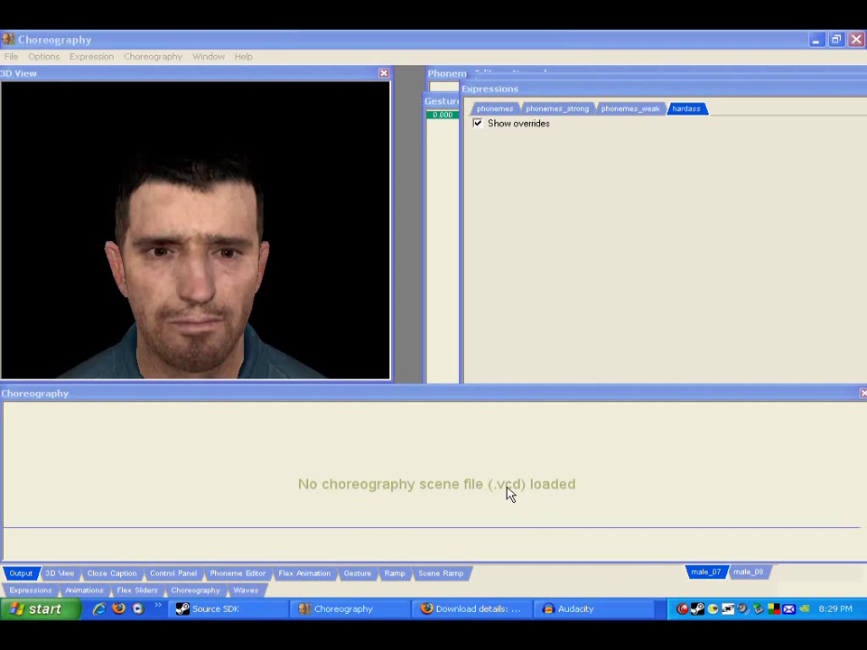
Step: Bring Audacity forward, then switch to the Speech SDK 5.1 download page in Firefox
click(575, 609)
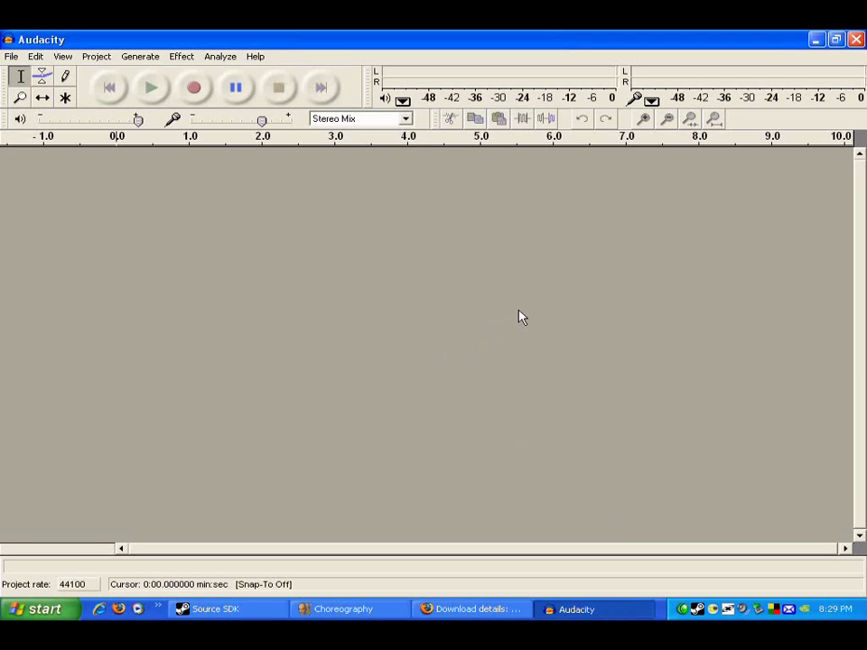
click(465, 610)
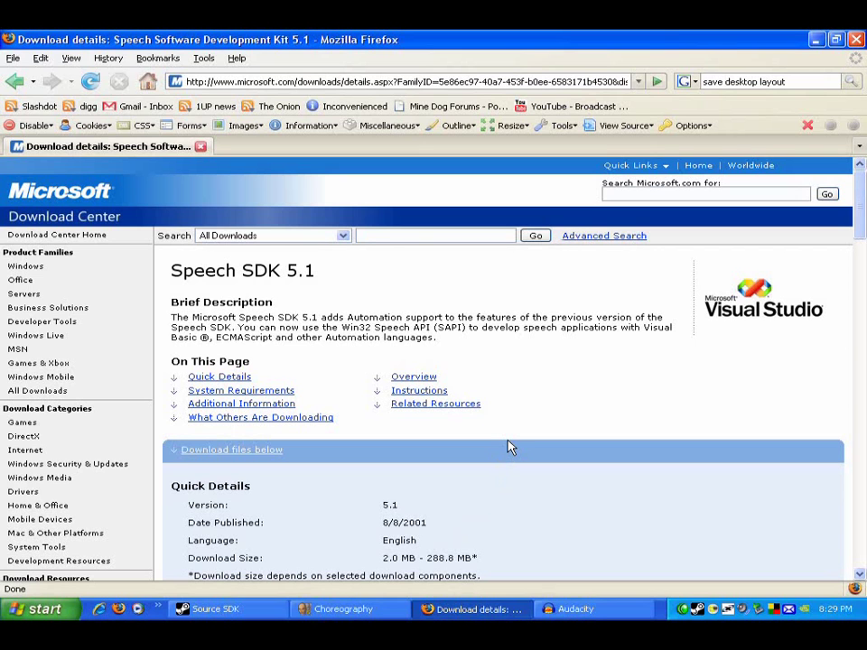
Step: Bring the Source SDK launcher to the front over the Speech SDK download page
click(214, 609)
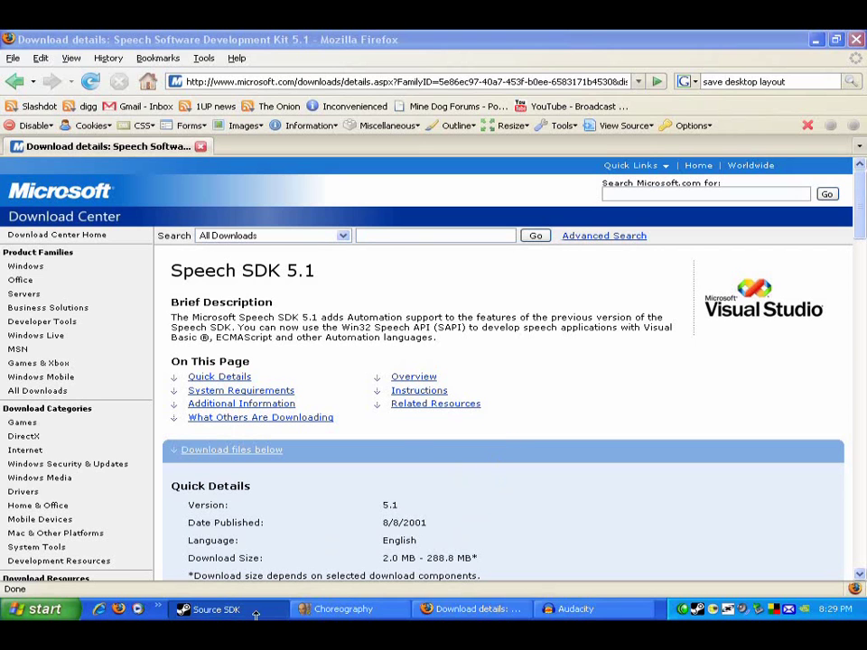
Step: Start the Steam client from the tray icon and minimize its window, leaving the Source SDK launcher showing
double_click(698, 610)
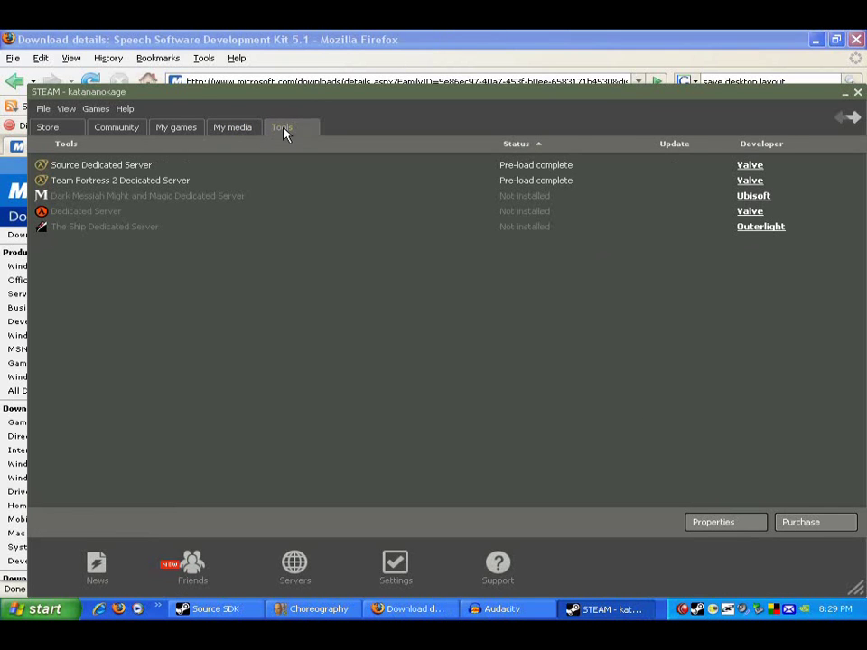
click(844, 93)
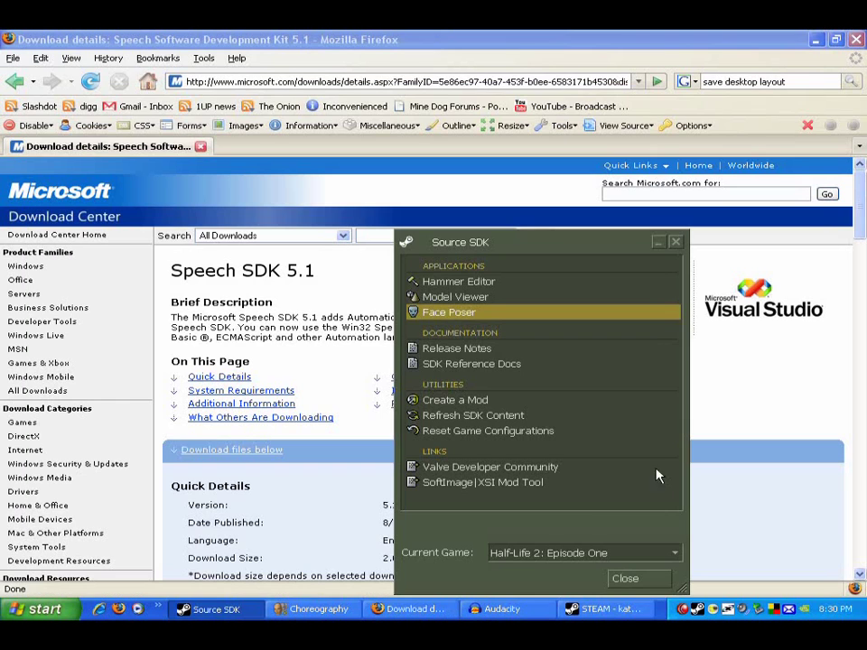
click(554, 554)
click(560, 556)
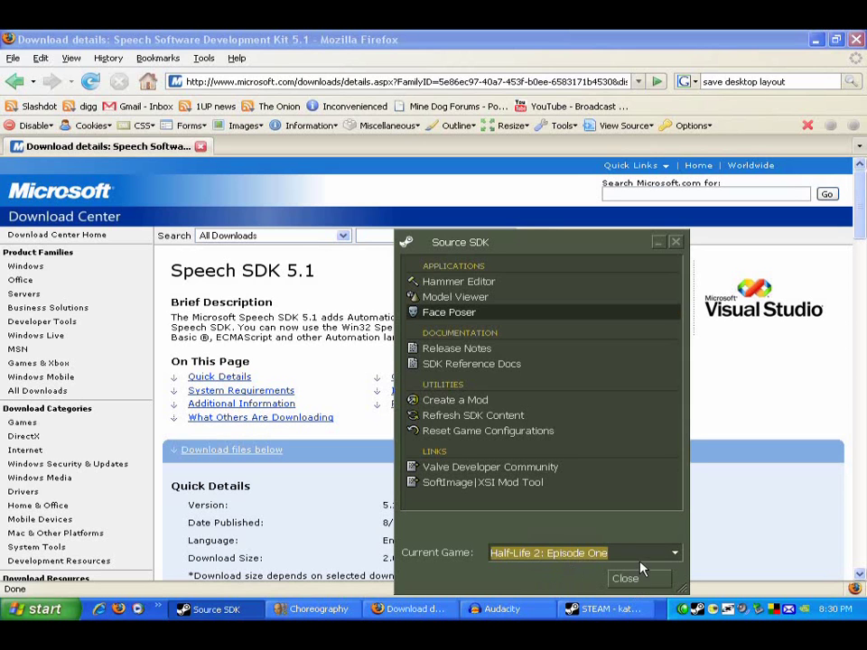
click(36, 609)
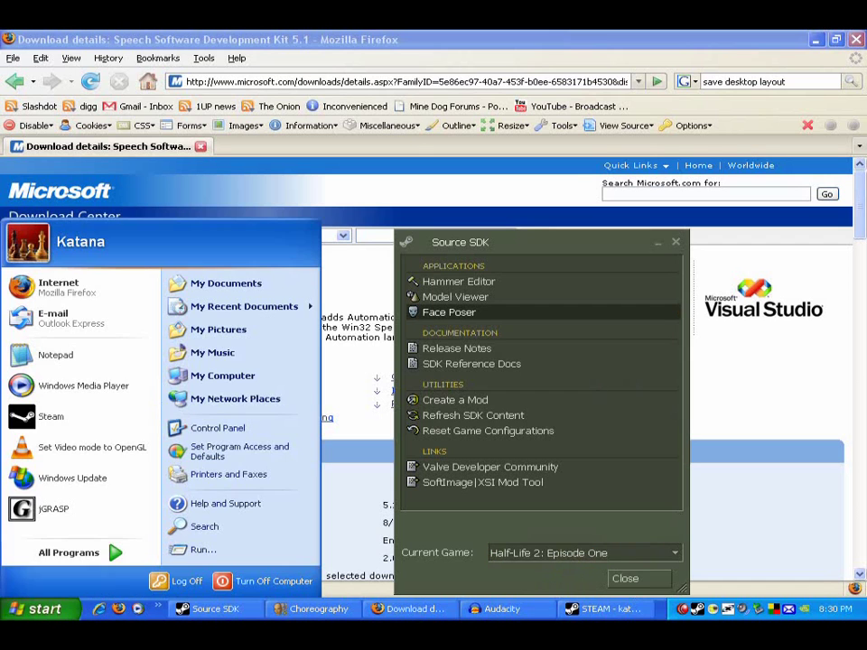
Step: Switch to Audacity and set the default sample format to 16-bit in Preferences
click(22, 609)
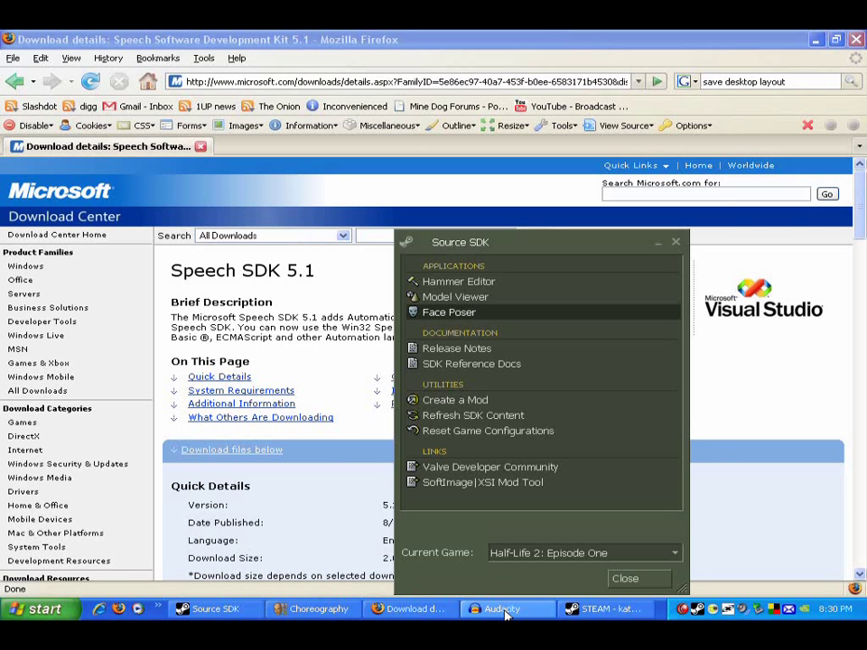
click(503, 609)
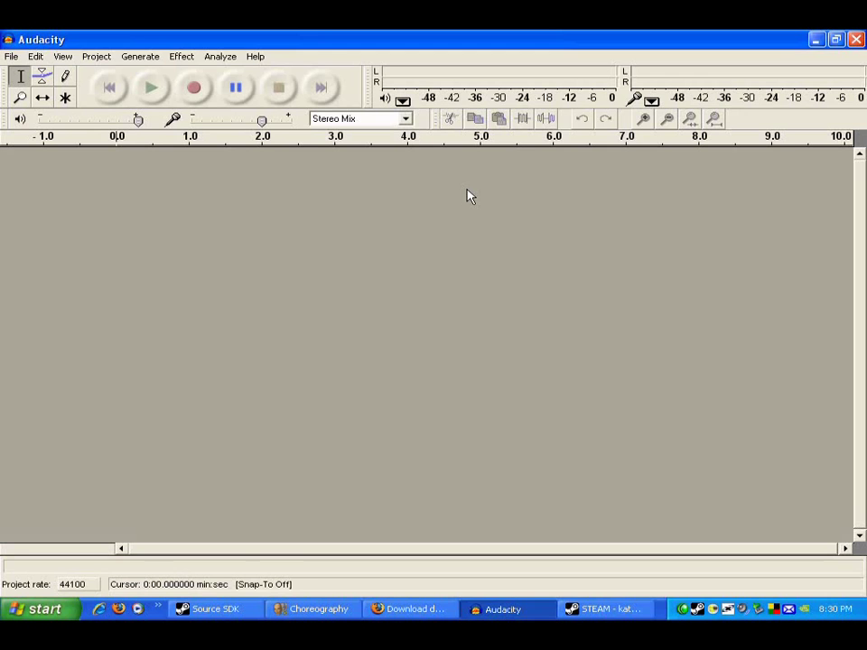
click(36, 56)
click(115, 331)
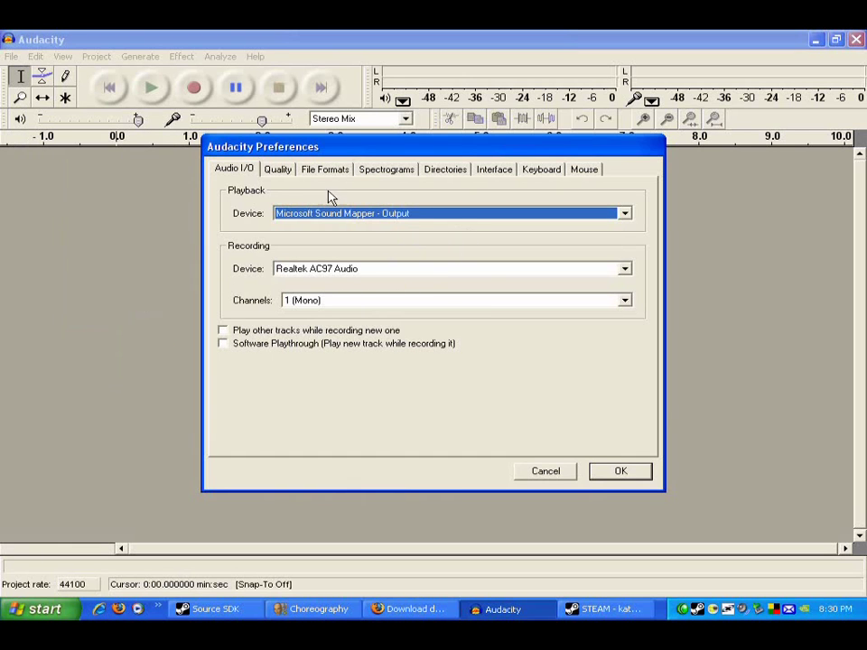
click(277, 169)
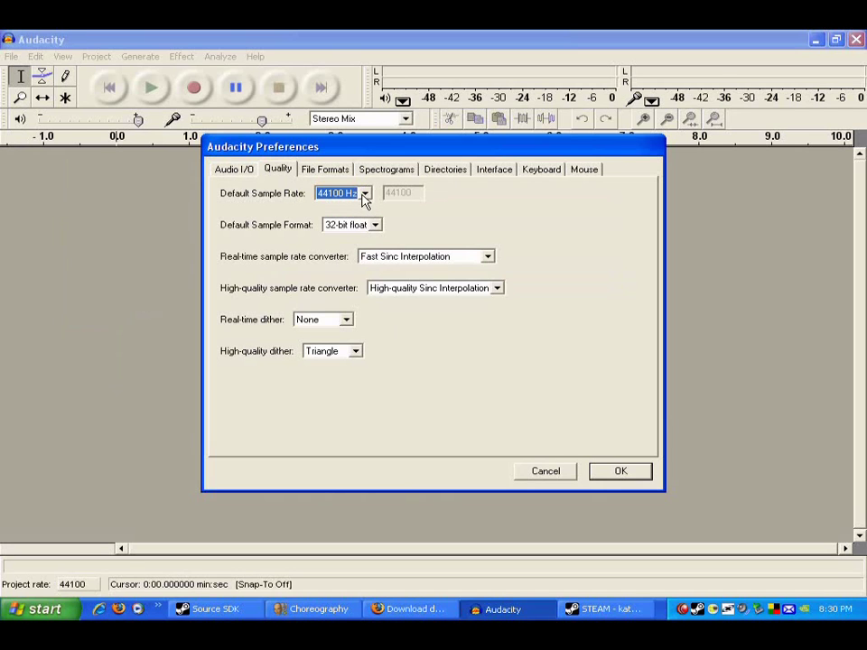
click(375, 225)
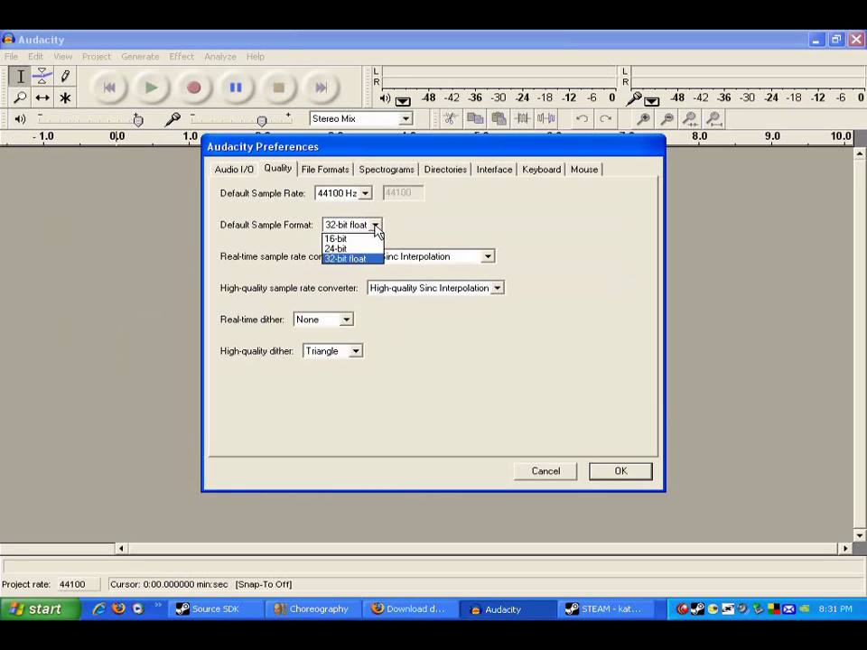
click(336, 239)
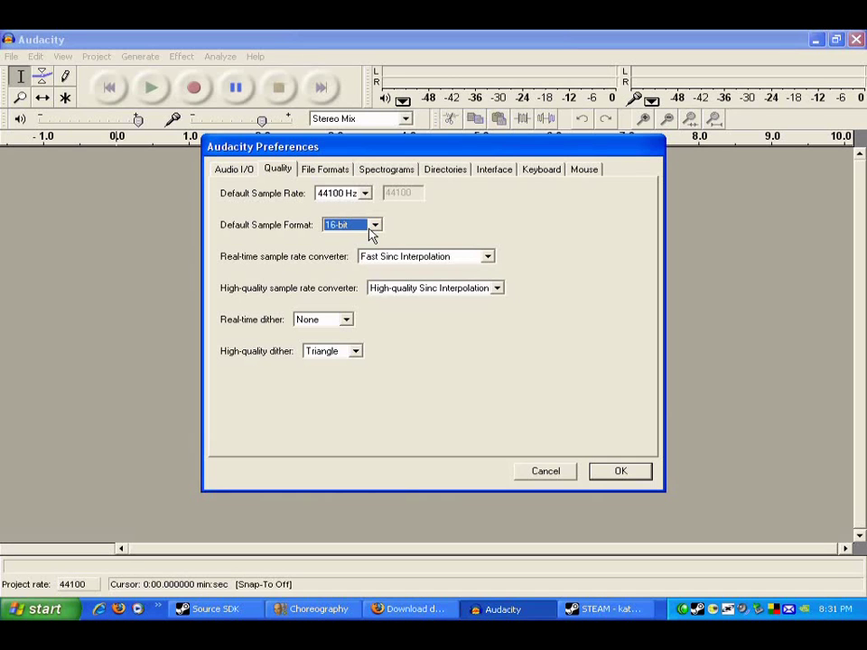
click(597, 474)
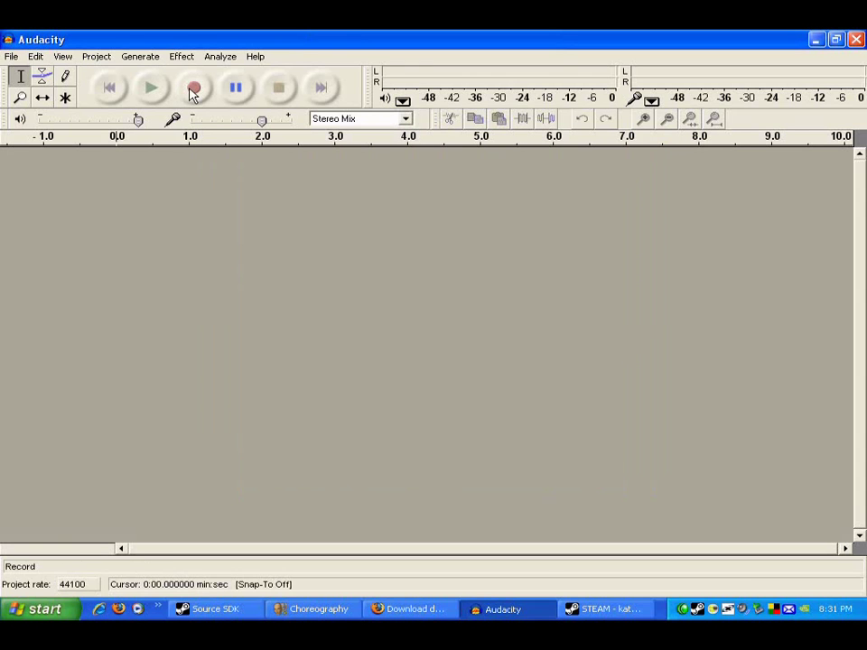
Step: Keep Stereo Mix as input source and set the recording device to AK5370 in Preferences
click(371, 121)
click(362, 121)
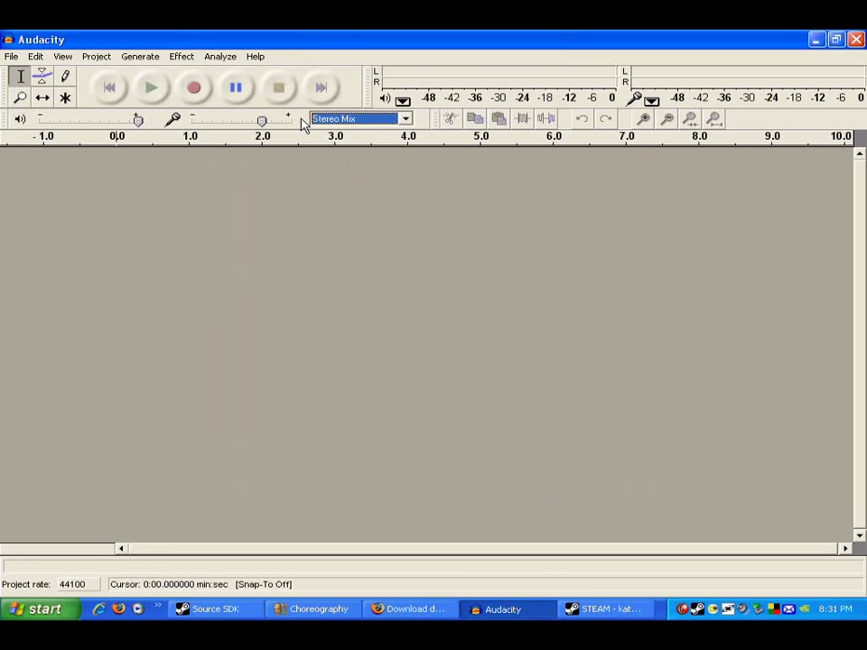
click(35, 56)
click(81, 332)
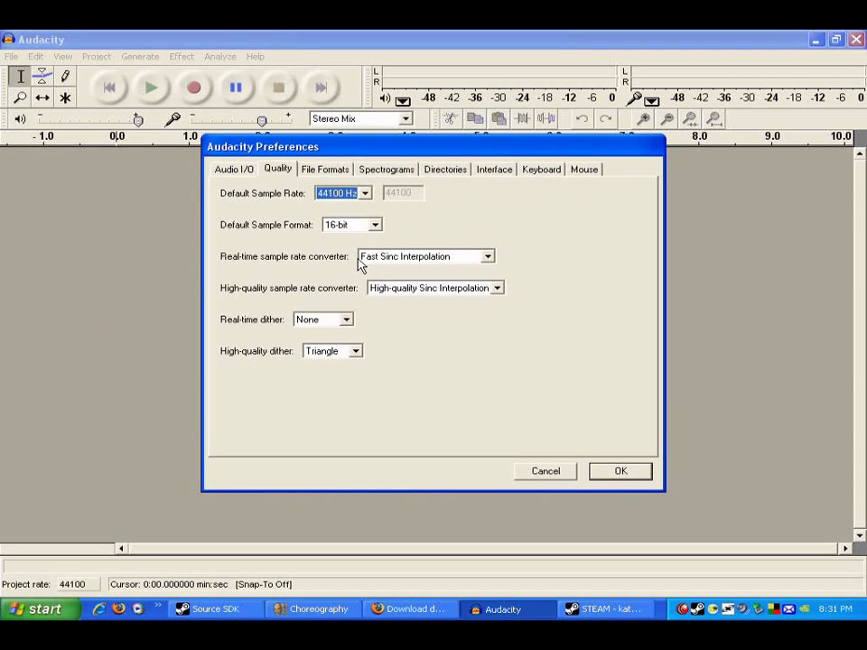
click(247, 171)
click(425, 219)
click(406, 228)
click(377, 271)
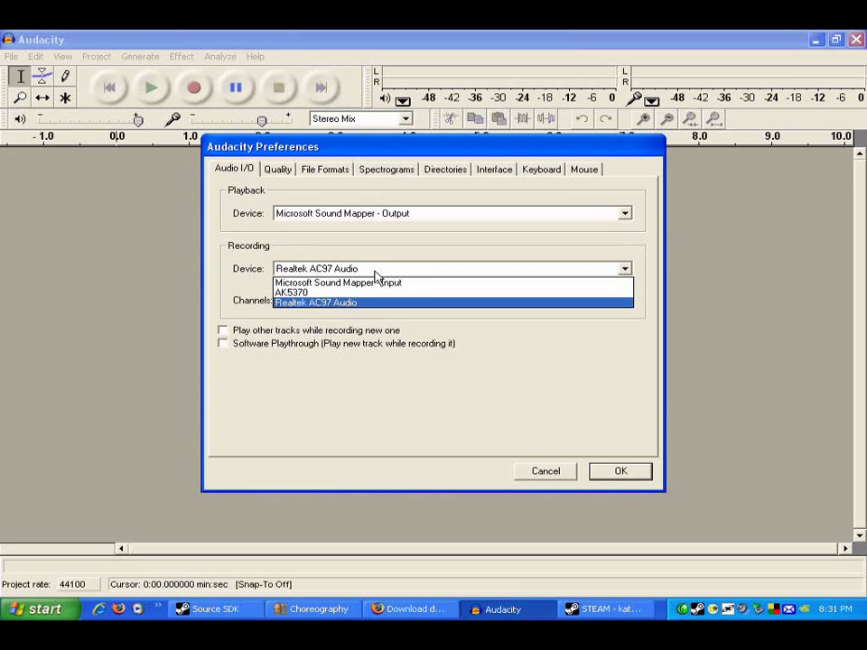
click(352, 292)
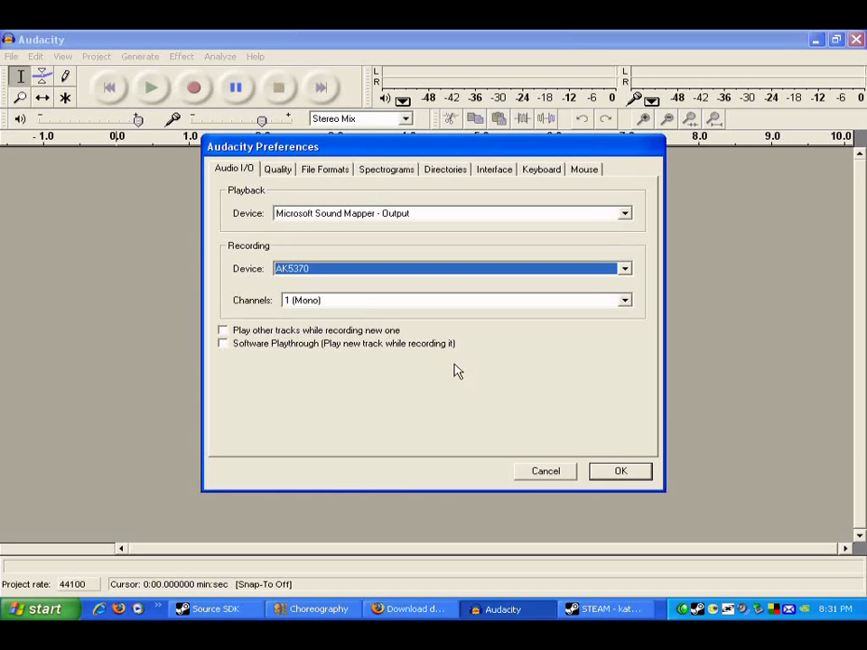
click(622, 471)
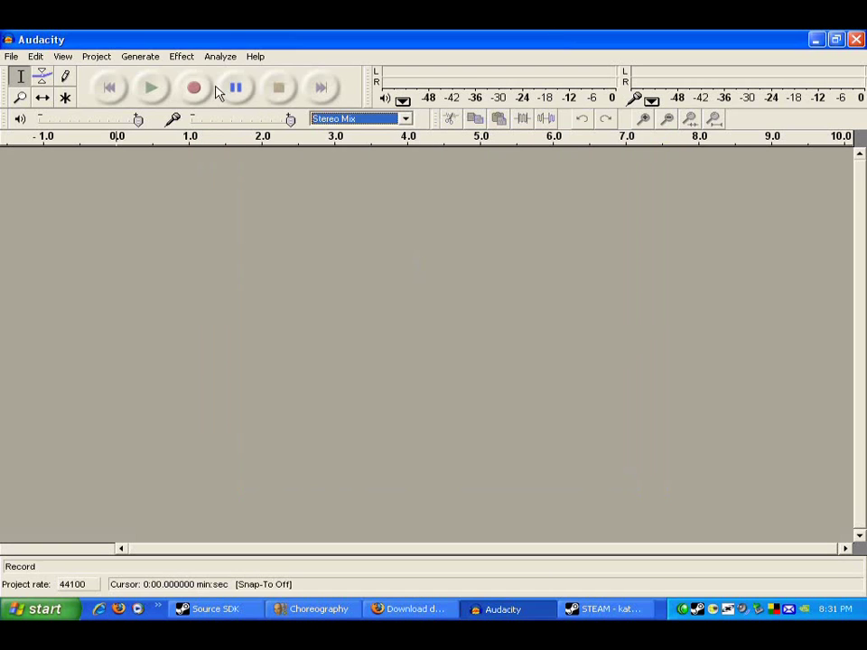
Step: Record and discard two trial takes, then record the final voice line and play it back
click(193, 87)
click(277, 88)
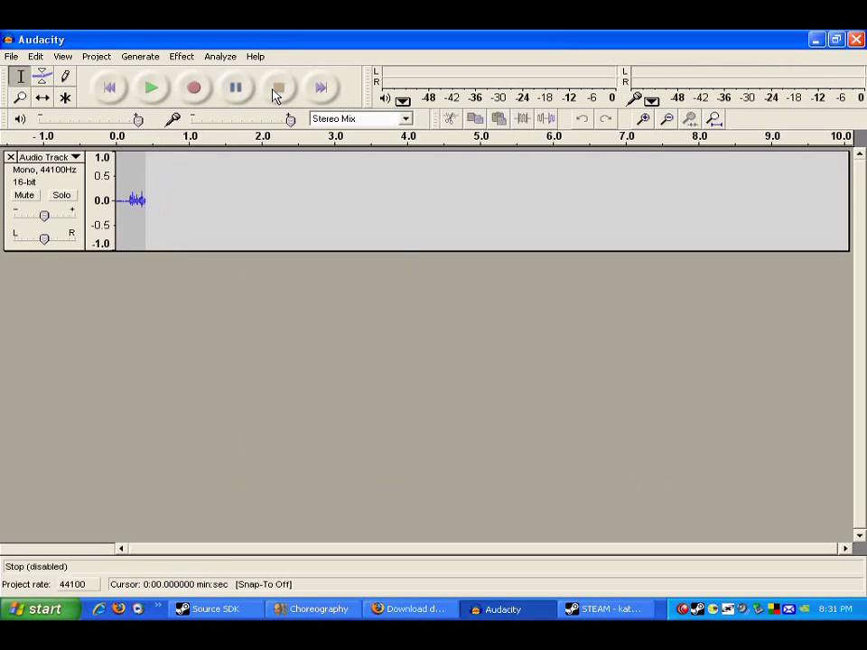
click(10, 158)
click(193, 91)
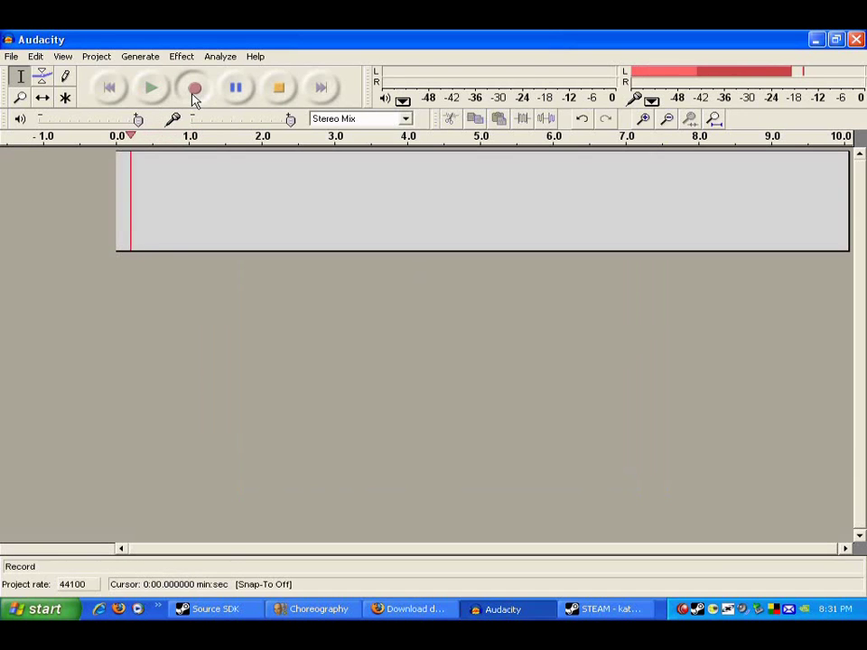
click(278, 87)
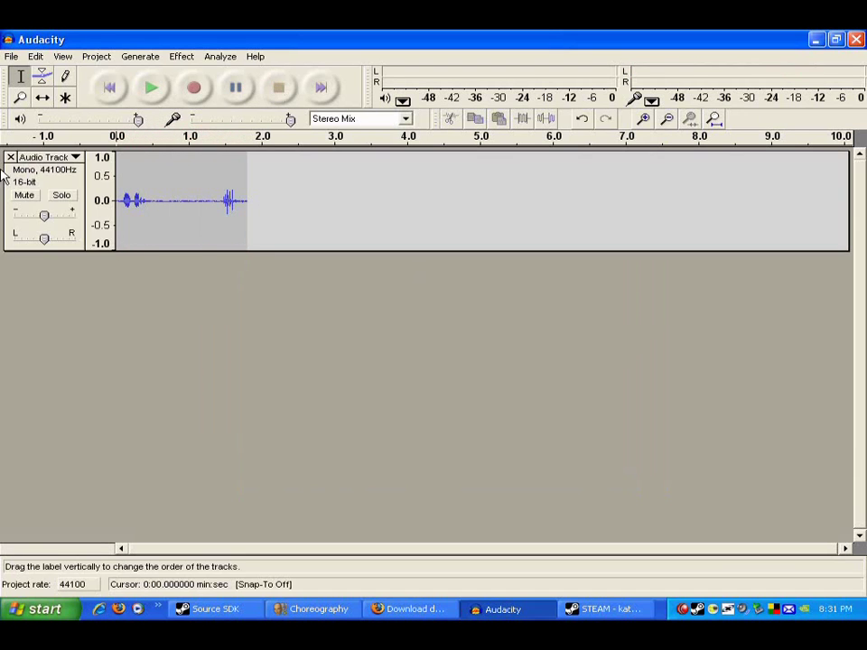
click(10, 158)
click(195, 91)
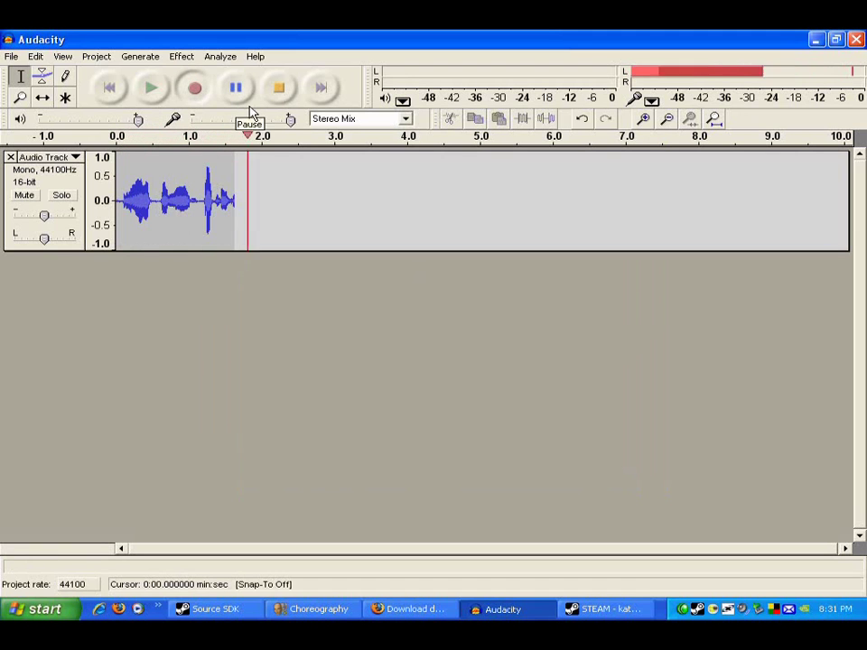
click(280, 88)
click(151, 89)
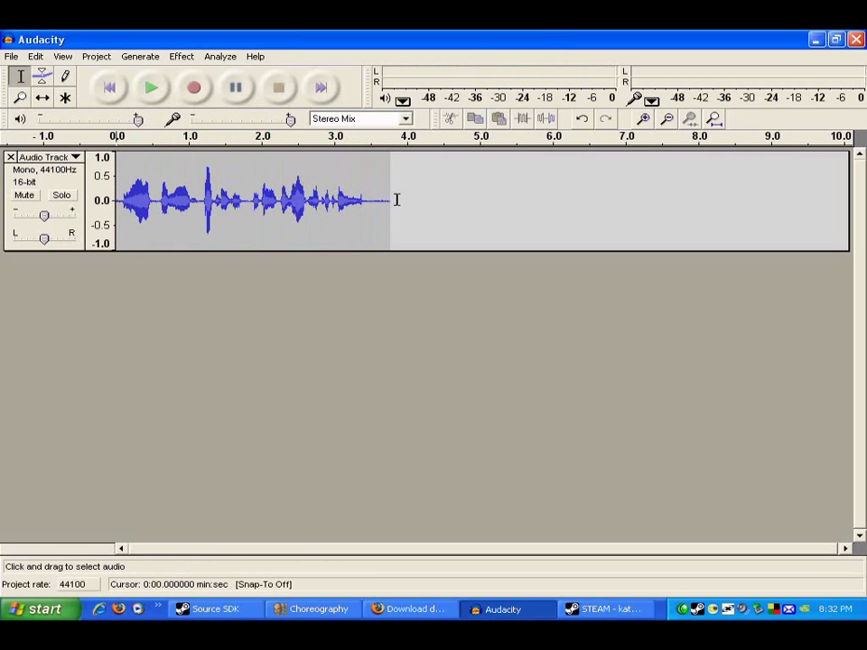
Step: Delete the silent tail after 3.49 s and select a short stretch of background noise
drag(372, 191, 415, 192)
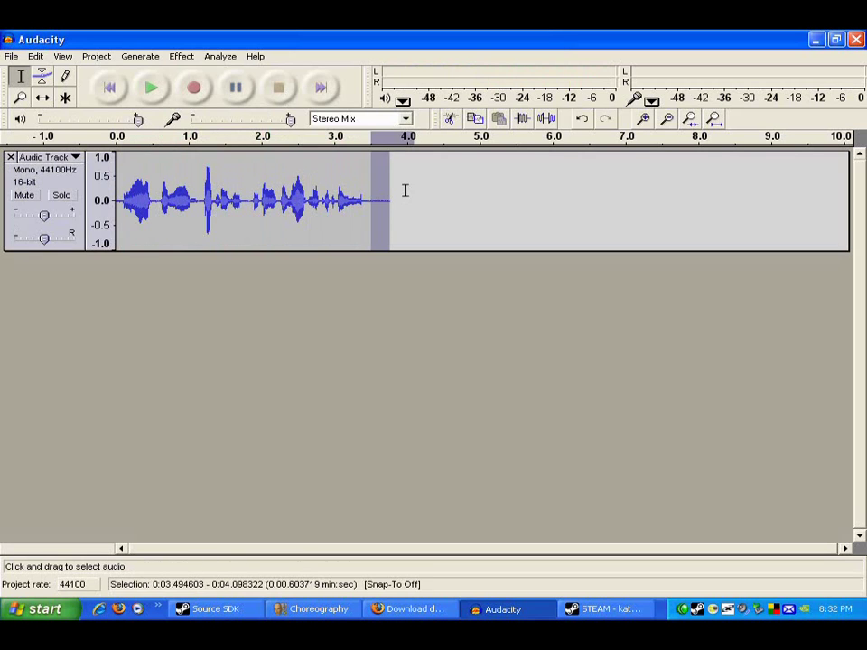
key(Delete)
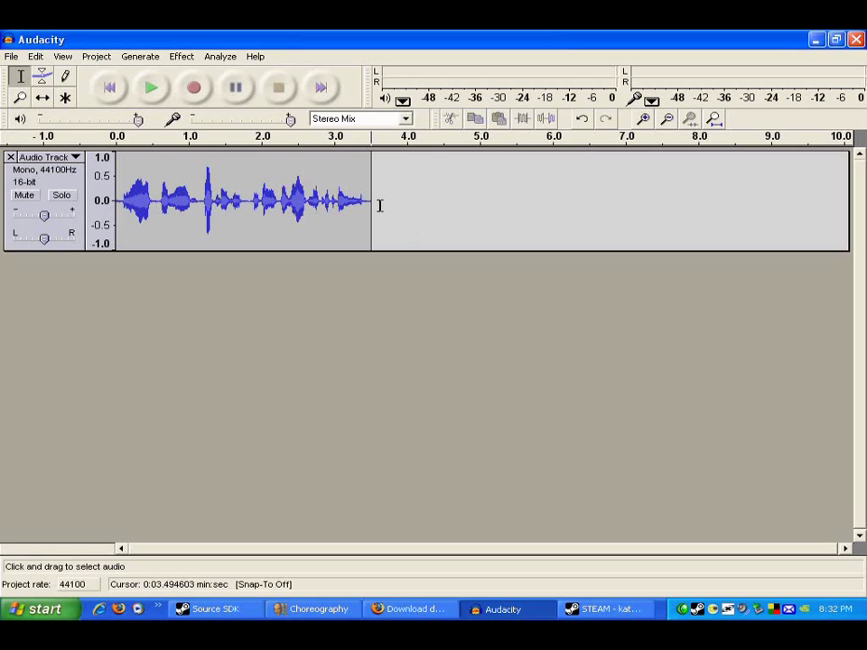
drag(378, 200, 364, 201)
Step: Capture the selected background noise as a Noise Removal profile
click(174, 55)
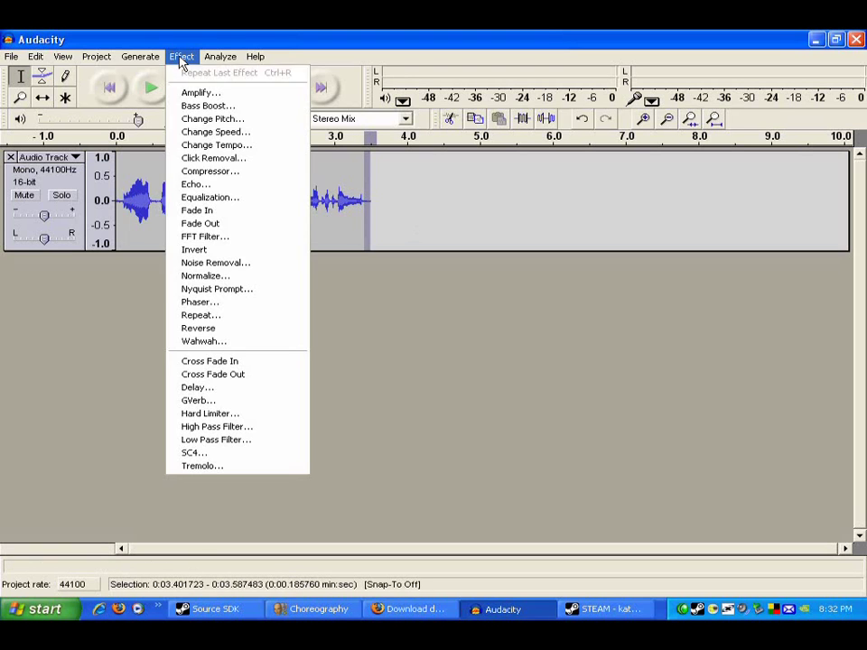
click(227, 262)
click(419, 272)
Step: Apply noise removal at the lowest reduction level to the whole recording, then return to the track start
key(ctrl+a)
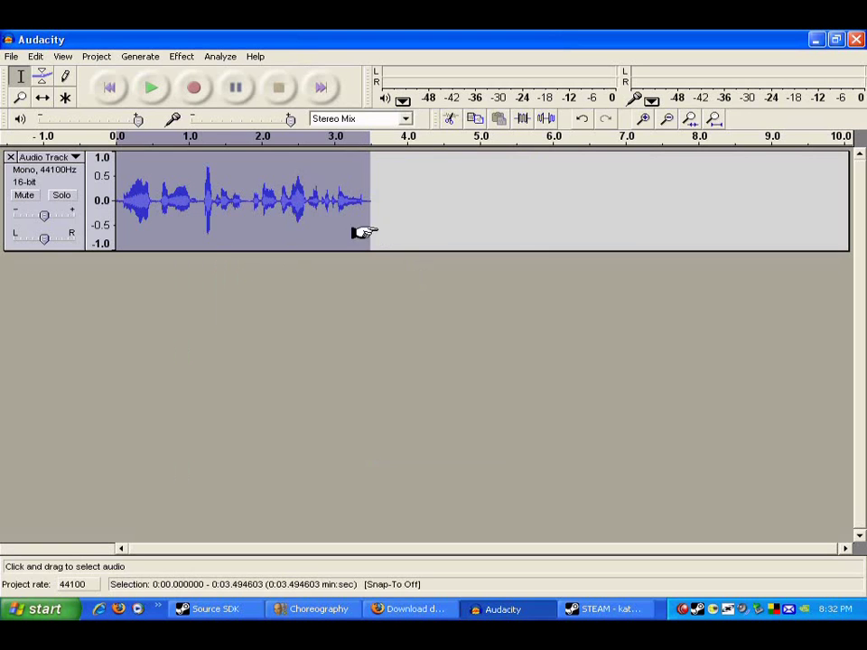
click(181, 56)
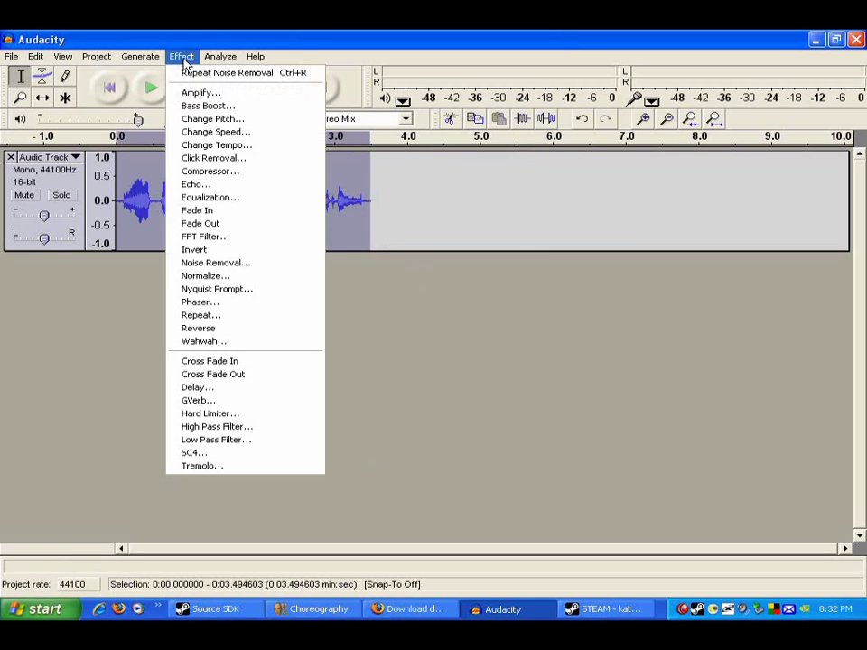
click(230, 263)
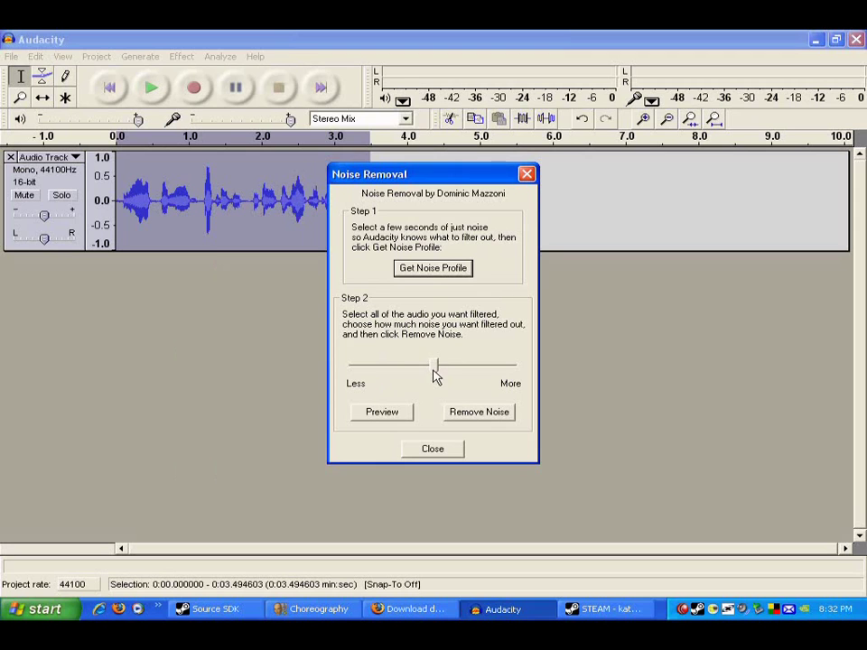
drag(433, 375, 357, 378)
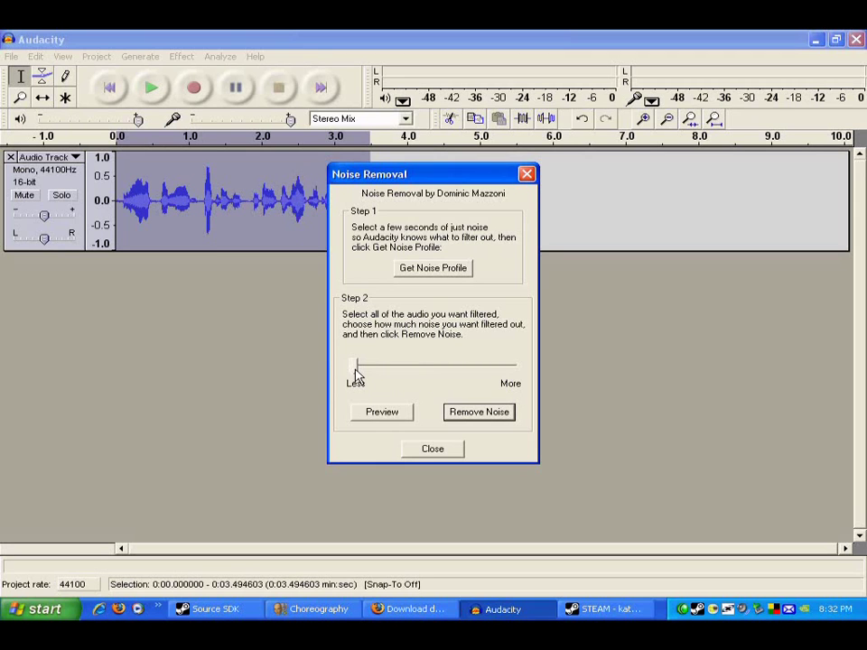
click(466, 418)
click(110, 90)
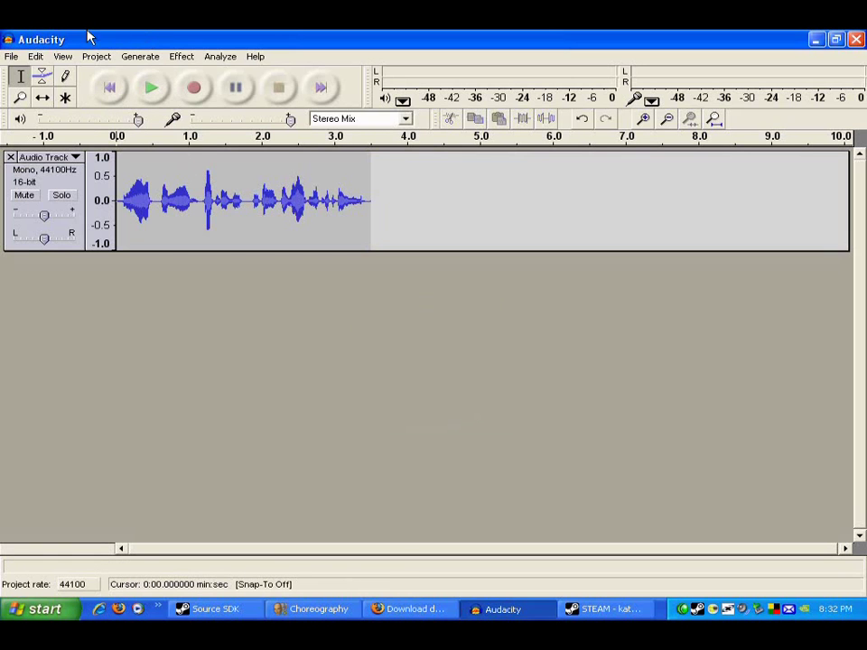
Step: Export as WAV into E:\hl2\sound, entering the file name 'ignorant'
click(11, 56)
click(116, 168)
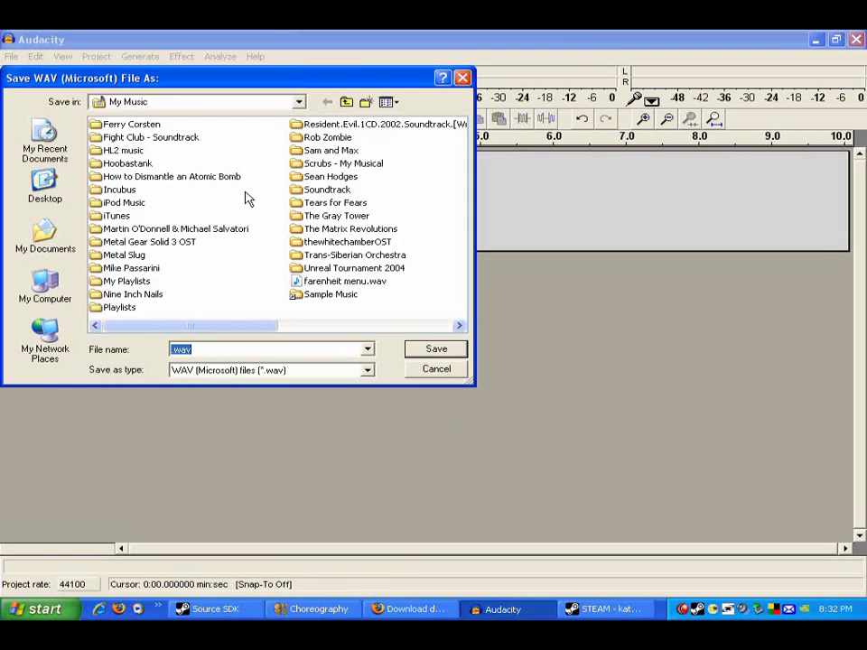
click(60, 289)
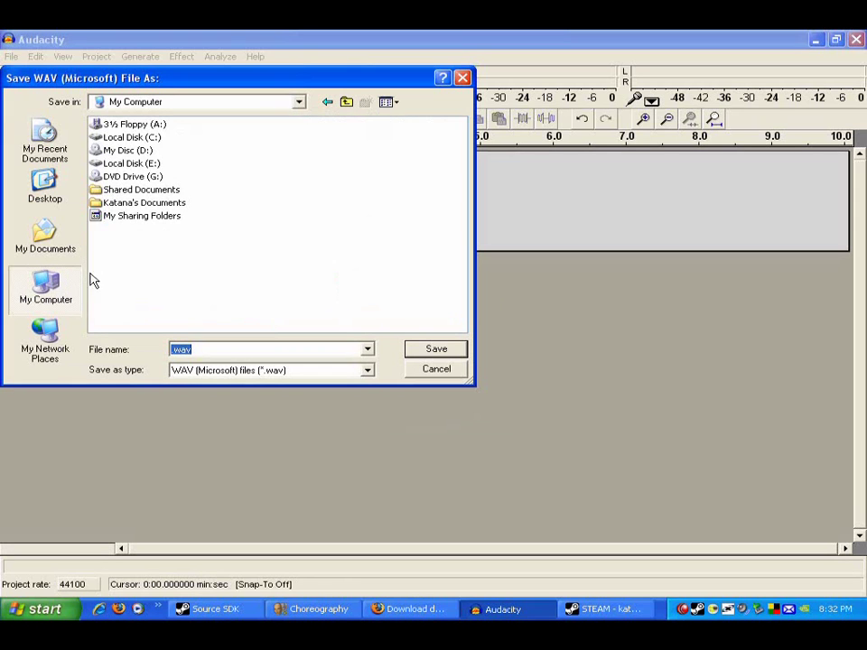
double_click(107, 164)
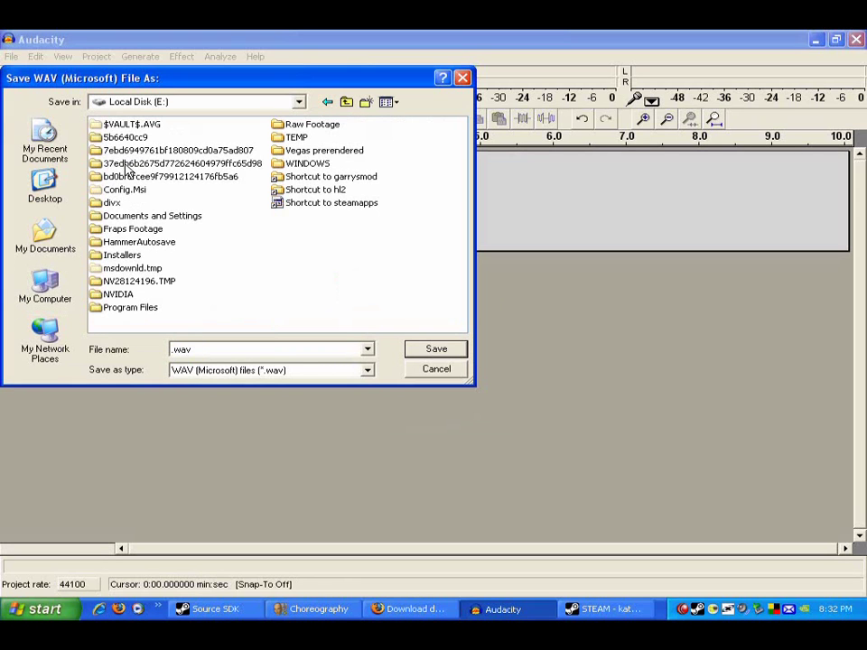
double_click(320, 190)
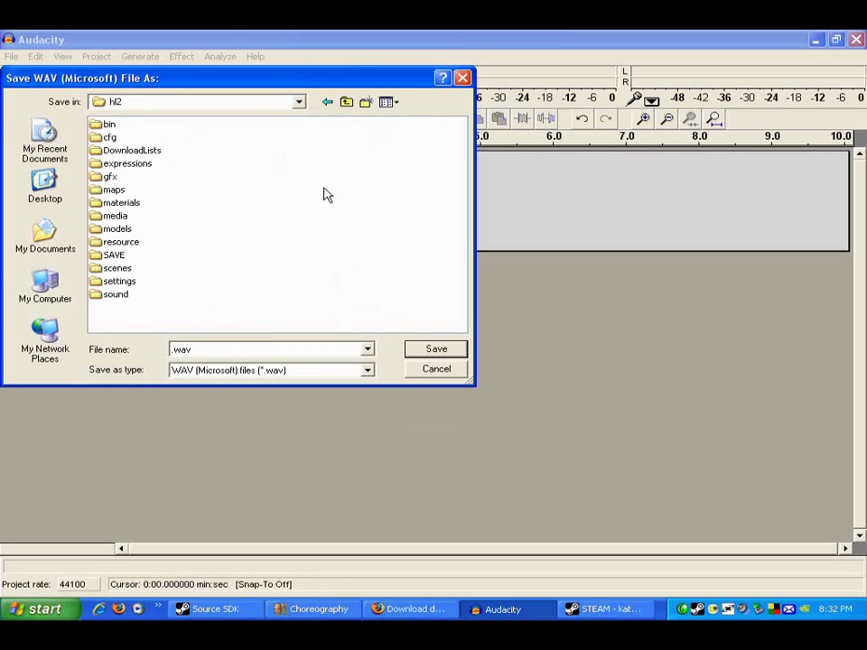
double_click(115, 294)
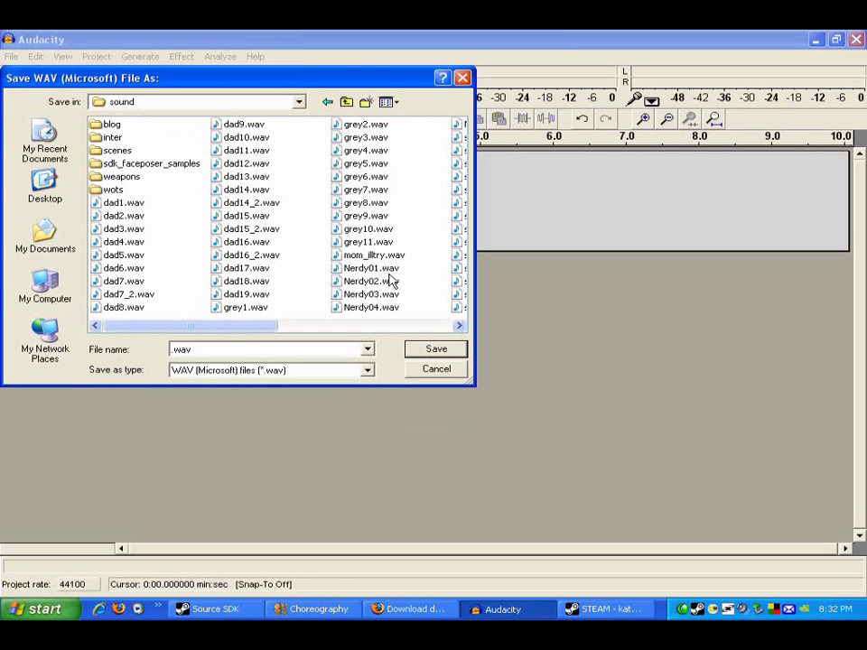
double_click(213, 348)
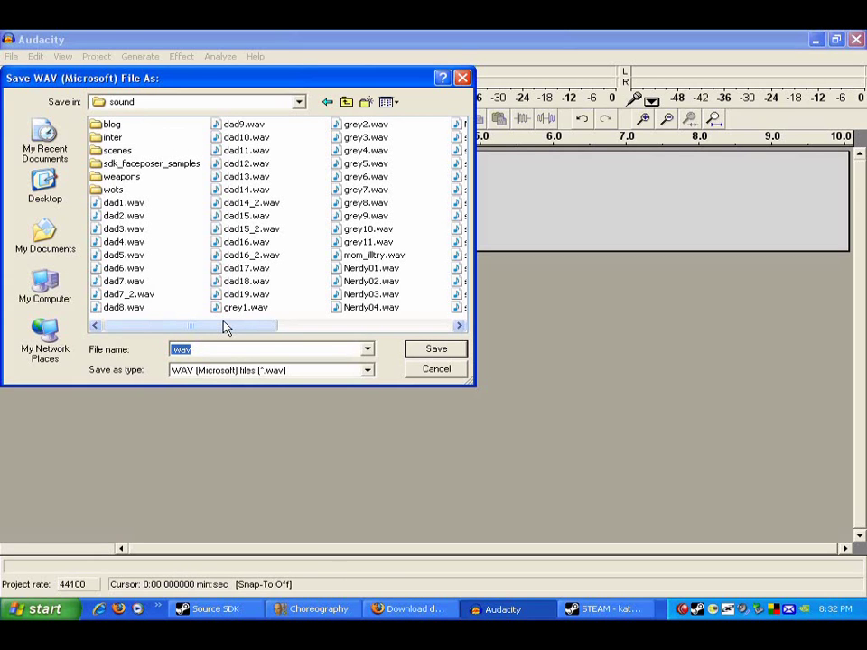
text(ignoratn)
Step: Save the WAV, then set Half-Life 2 as the current game in the Source SDK launcher
key(Return)
click(215, 608)
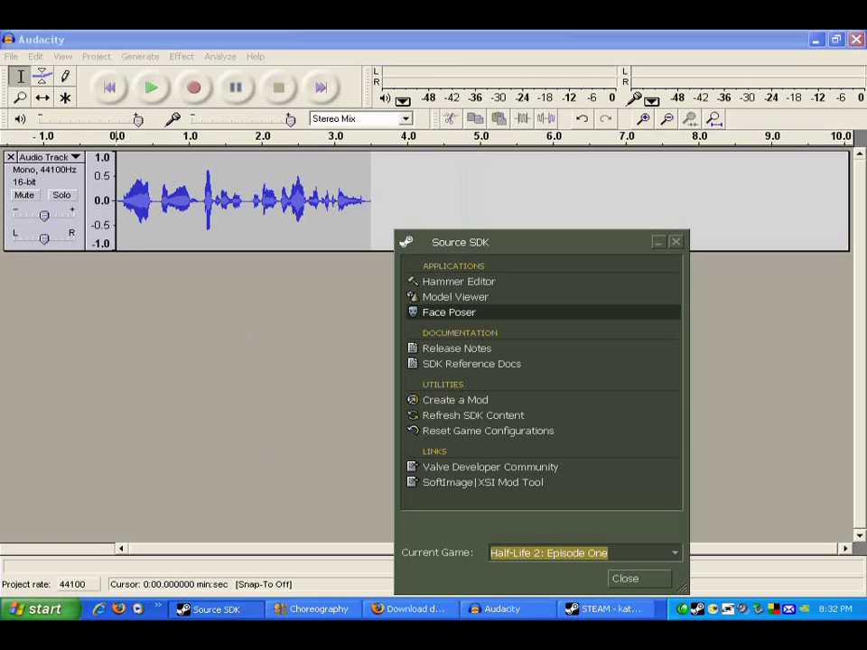
click(588, 556)
click(572, 483)
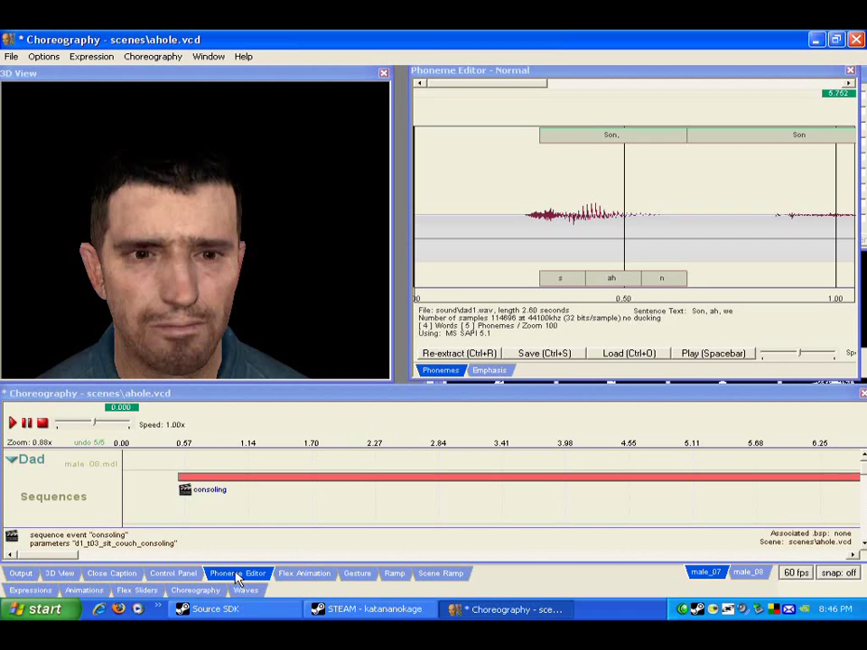
Step: Open ignorant.wav from the hl2 sound folder in the Phoneme Editor
click(216, 60)
click(271, 53)
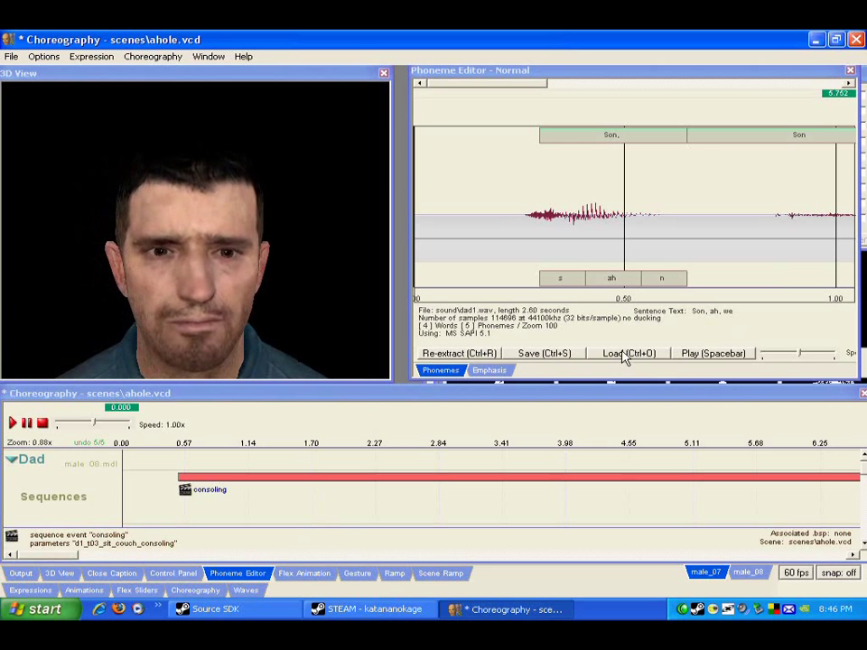
click(621, 355)
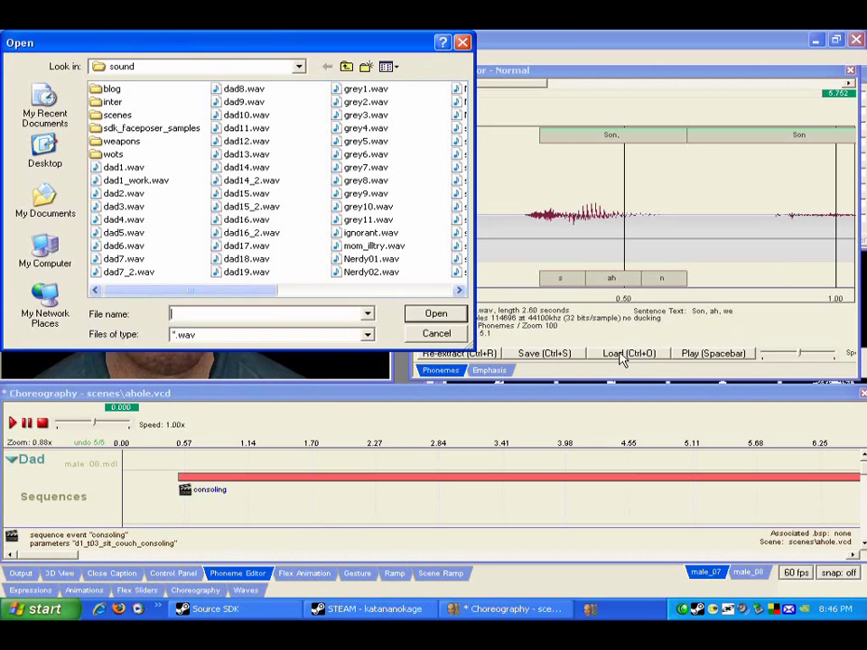
click(371, 233)
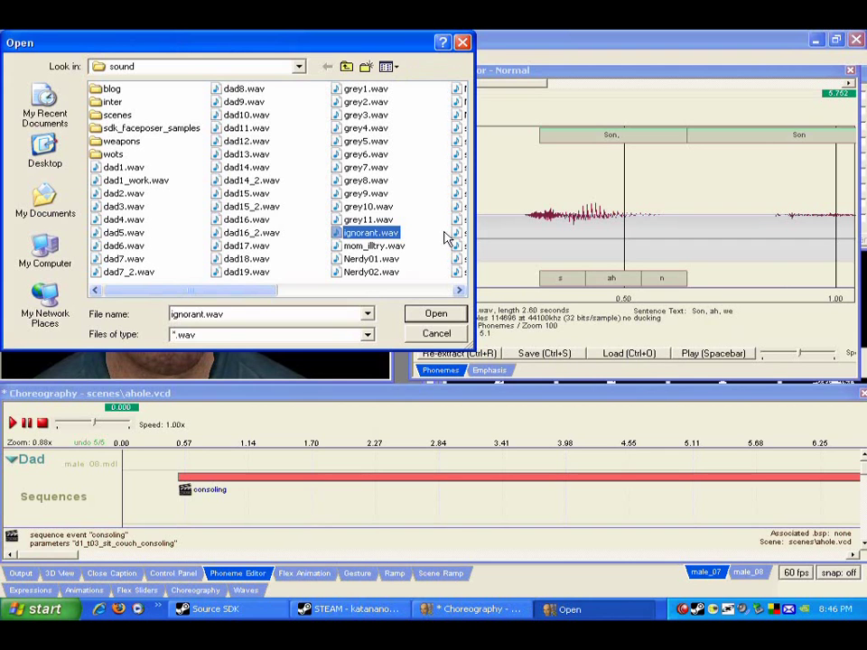
click(427, 314)
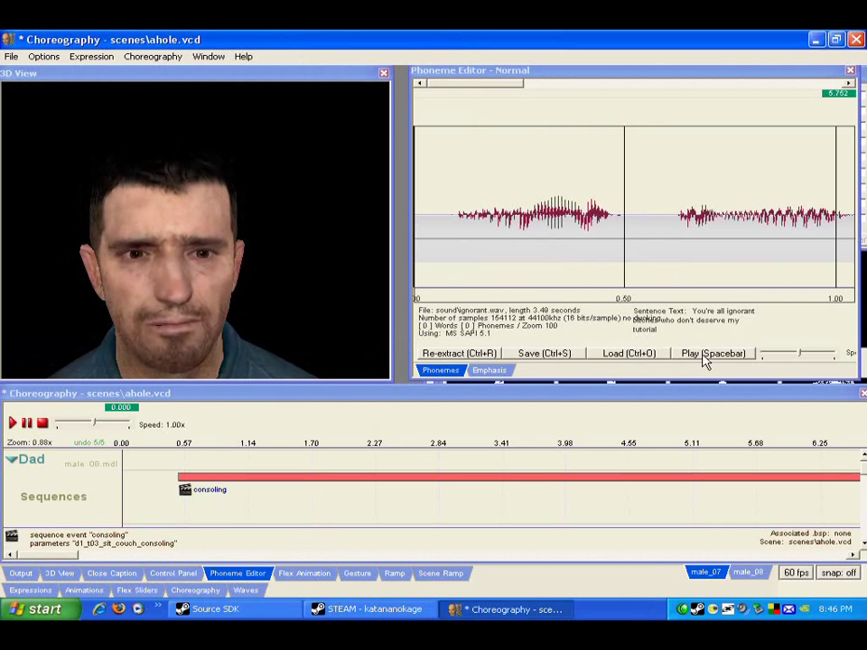
Step: Re-extract ignorant.wav with SAPI 5.1, confirming the sentence "You're all ignorant" in the Word List
click(464, 354)
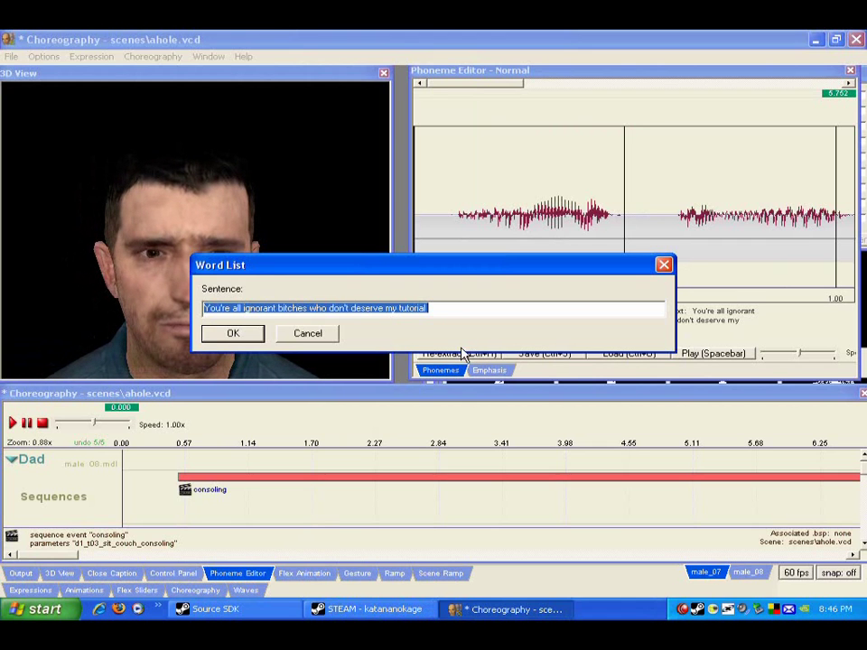
click(439, 307)
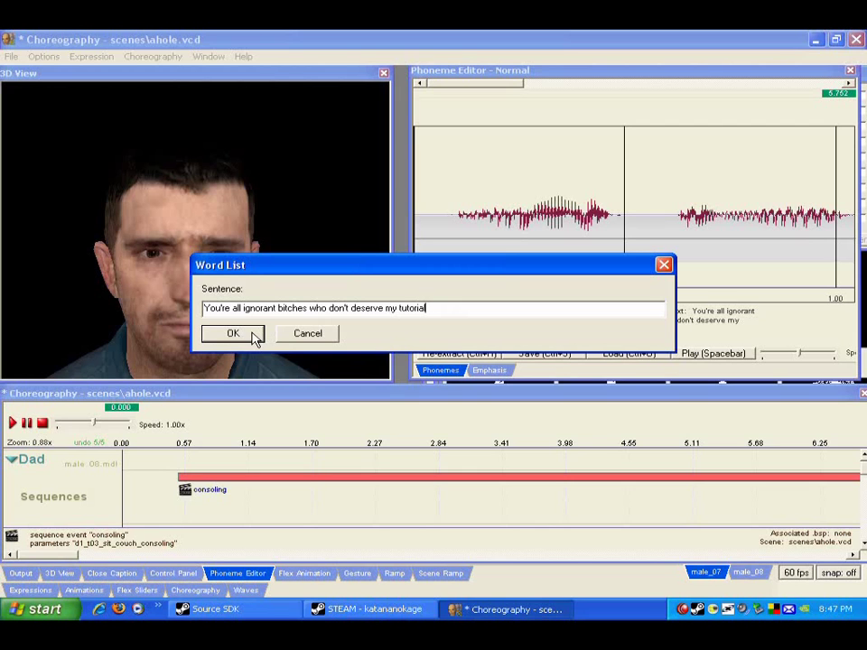
click(233, 334)
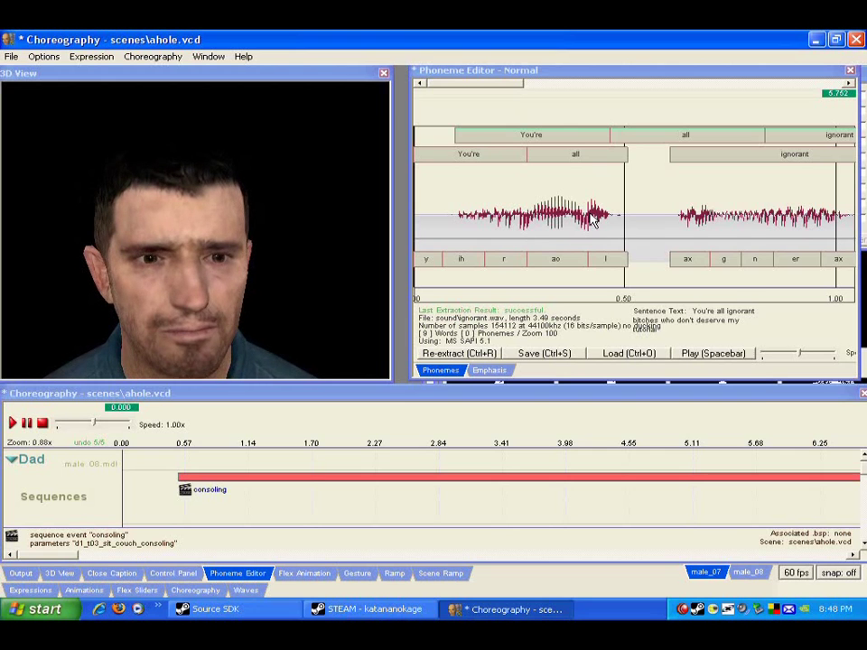
Step: Commit the extracted words and phonemes, then play the 3.49-second line to check lip sync
right_click(592, 219)
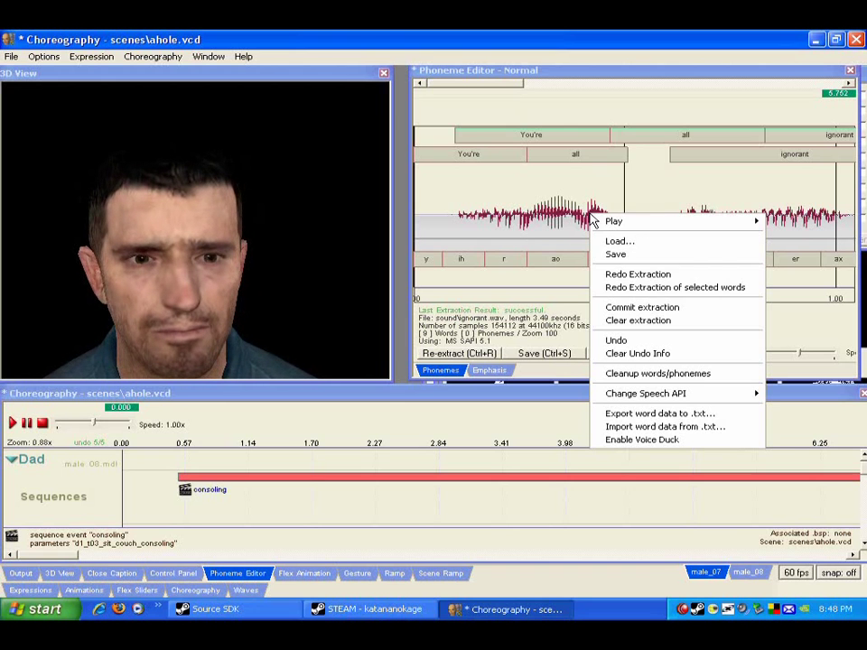
click(621, 308)
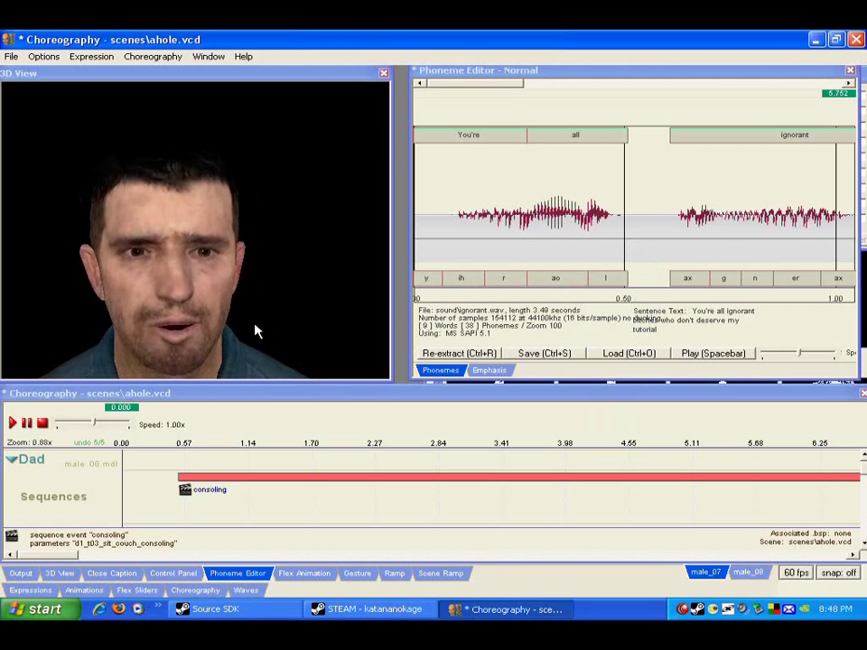
click(721, 355)
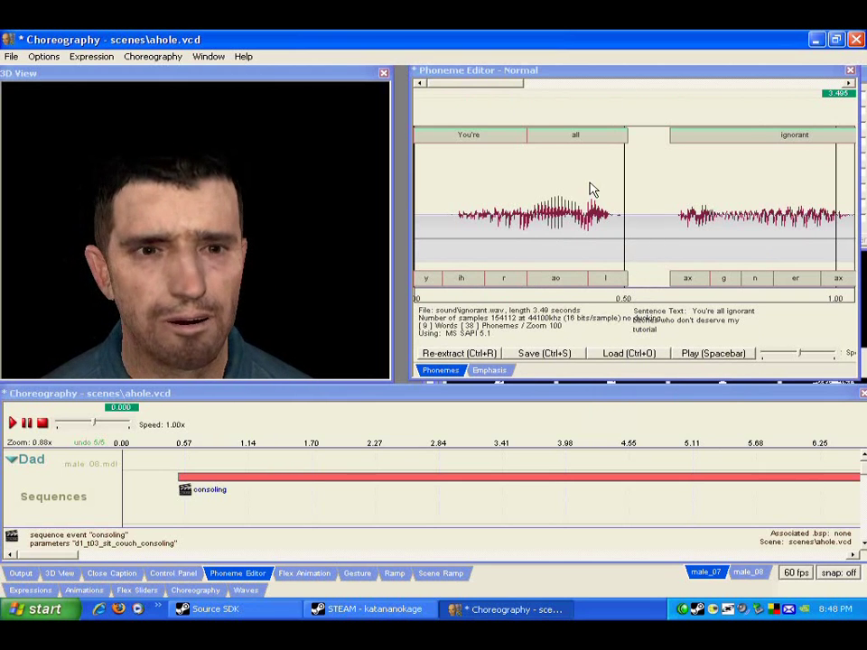
Step: Abandon inserting a phoneme after l, keeping the extracted phonemes, and save ignorant.wav's phoneme data
drag(483, 91, 507, 91)
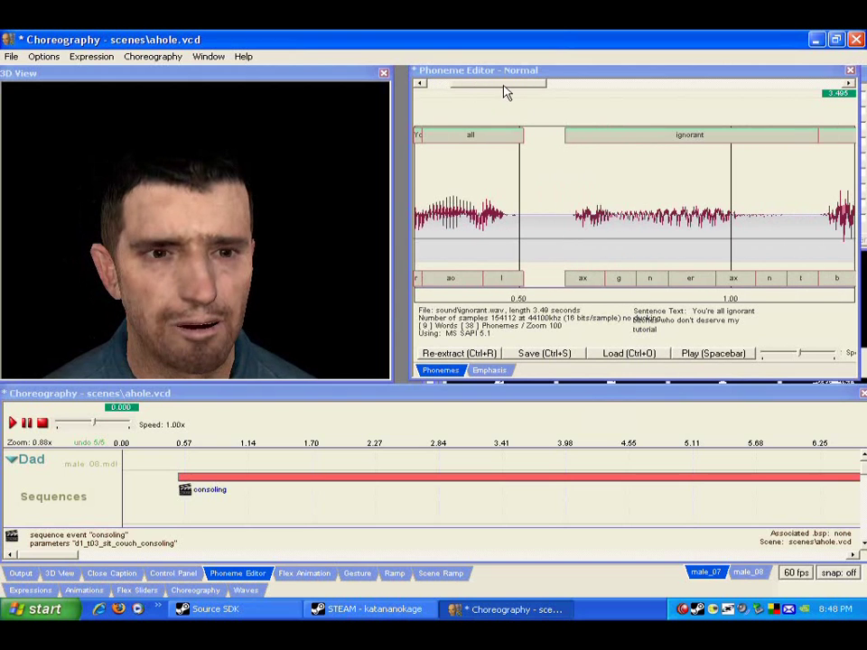
click(506, 281)
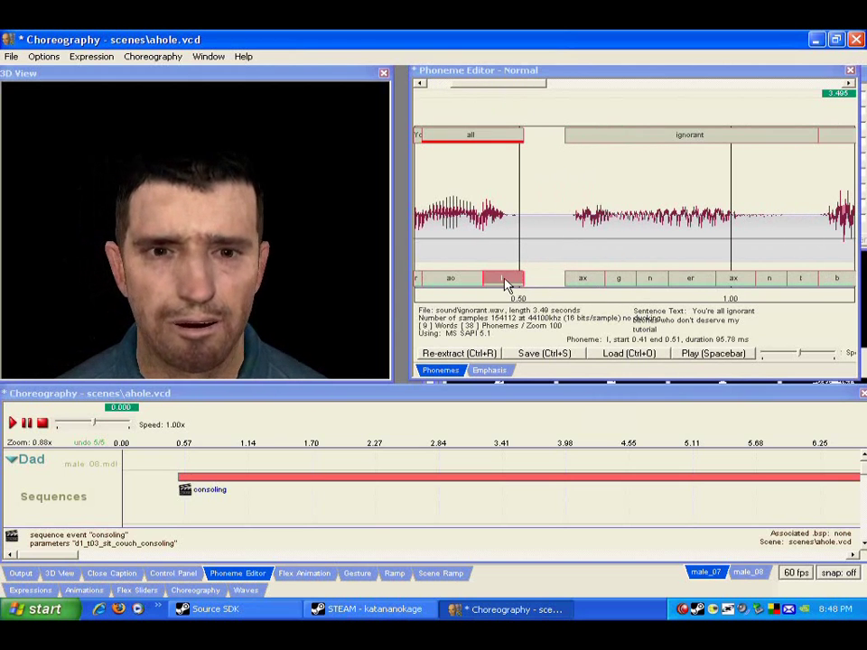
right_click(505, 284)
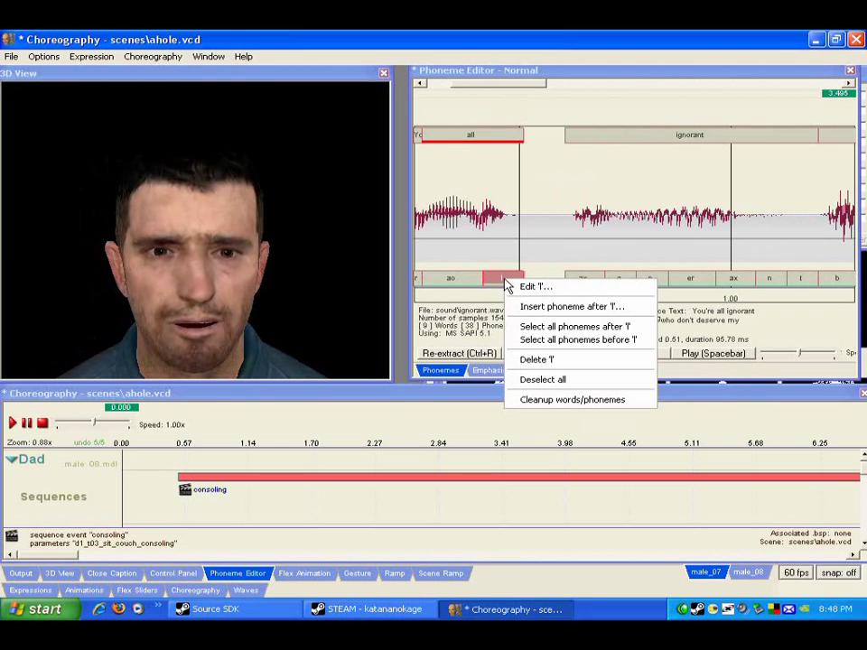
click(544, 309)
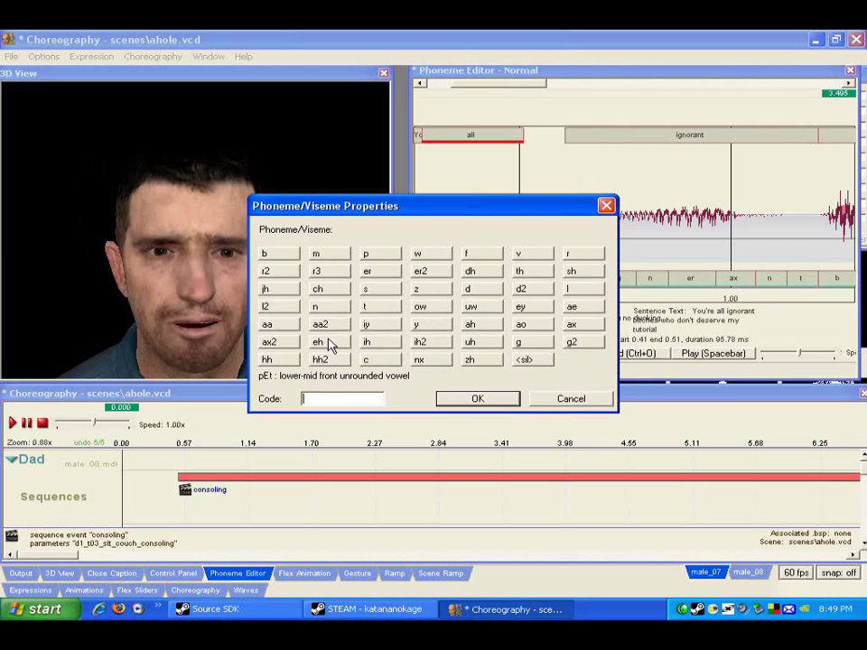
click(556, 399)
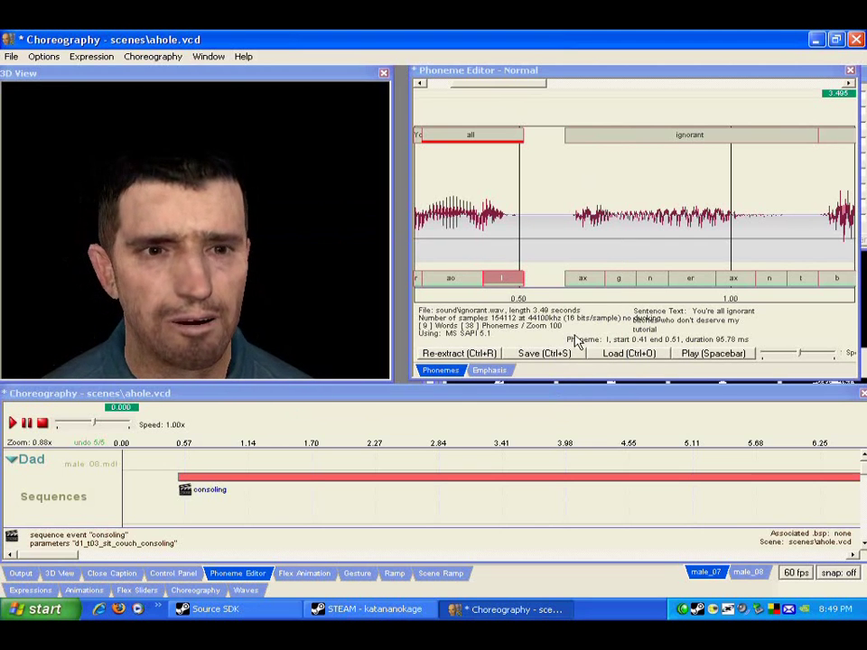
click(552, 353)
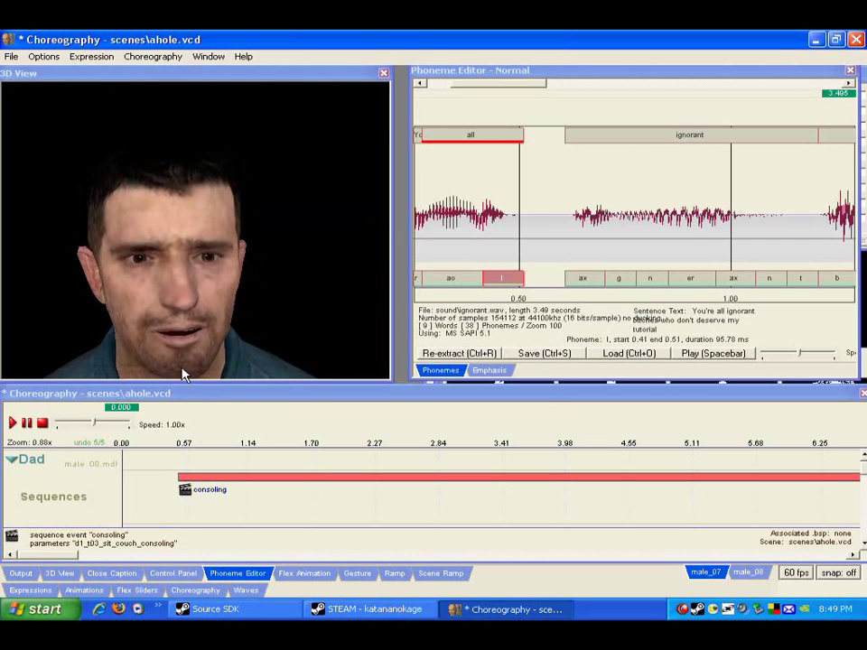
click(612, 269)
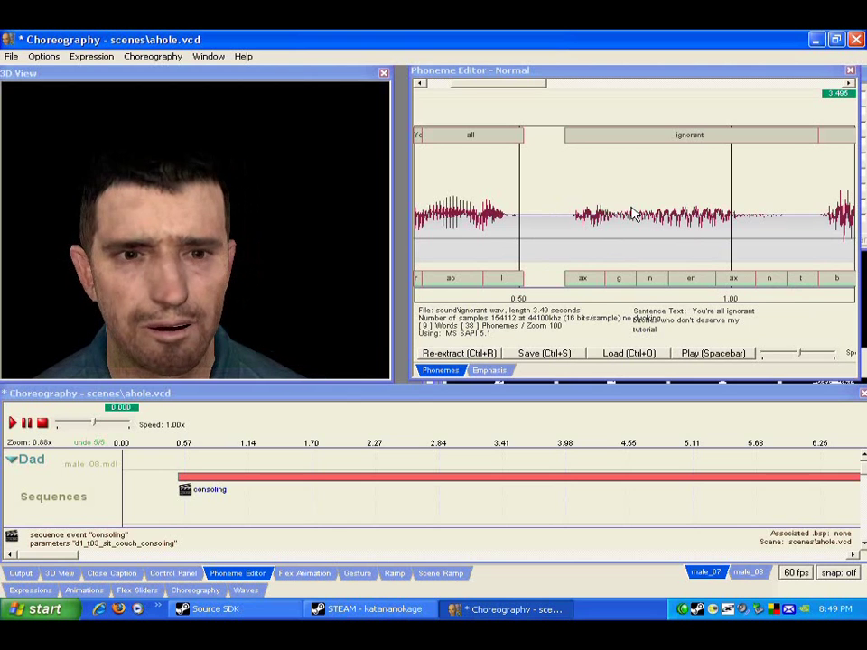
Step: Export the line's word and phoneme data to a text file named ignore in the sound folder
right_click(559, 209)
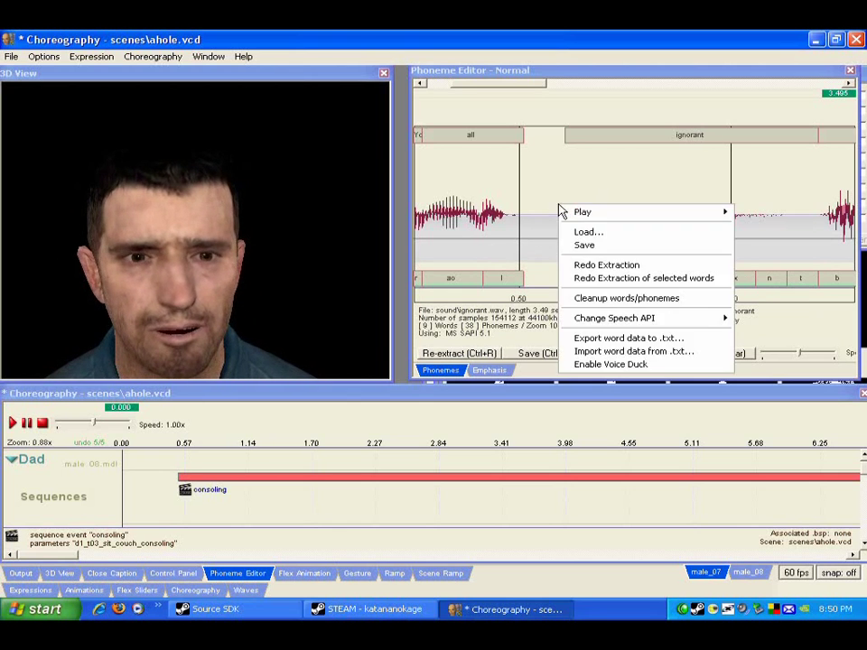
click(597, 340)
text(ignore)
click(435, 312)
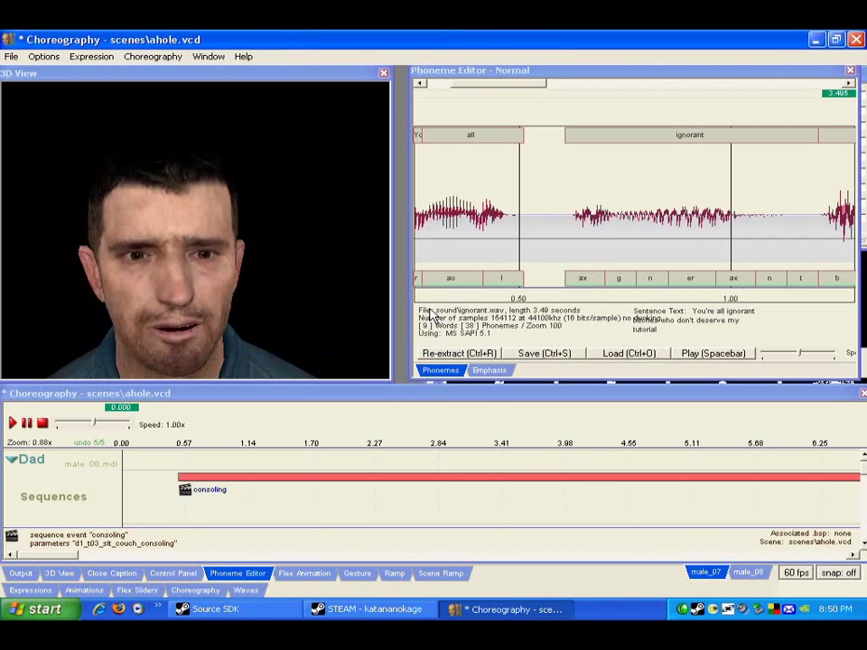
right_click(585, 181)
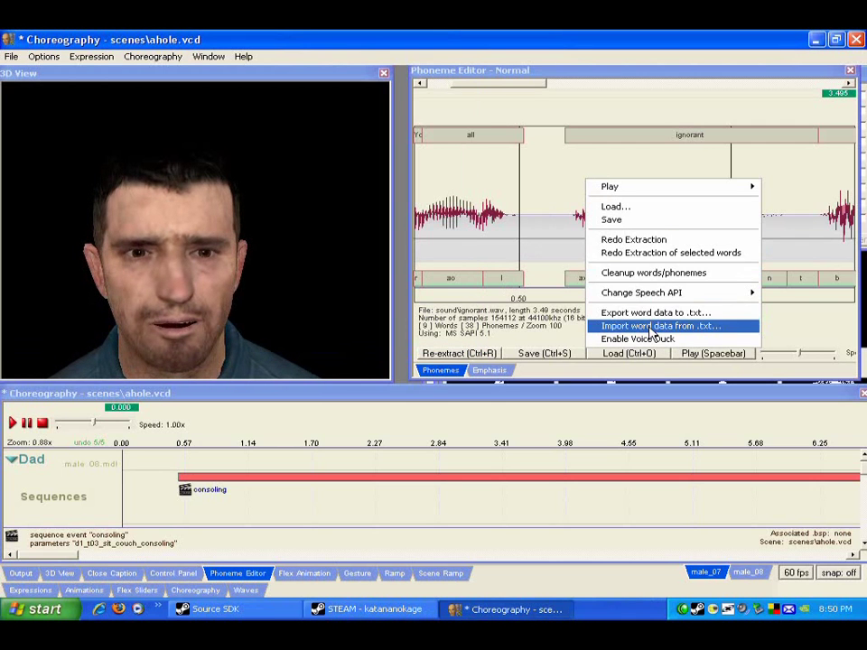
click(522, 204)
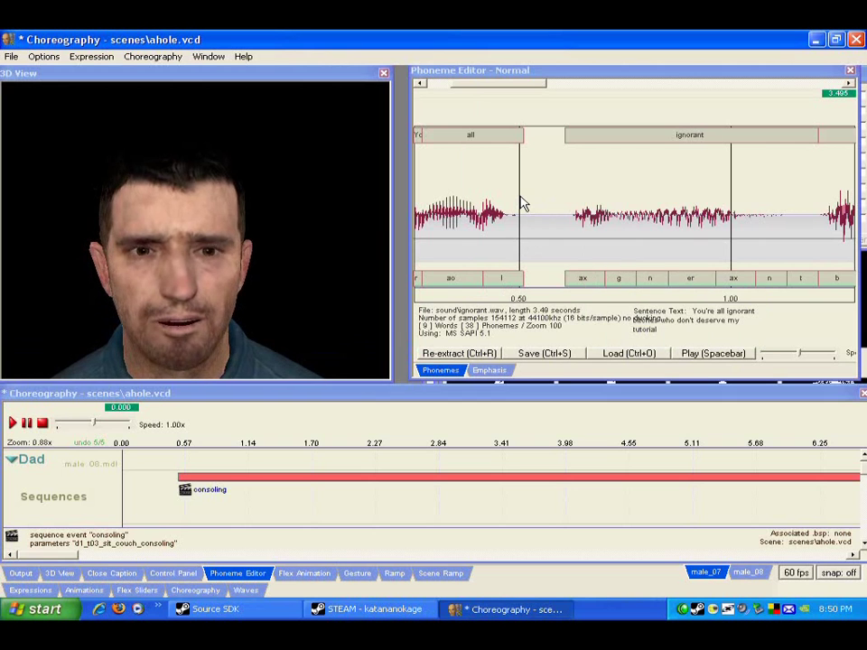